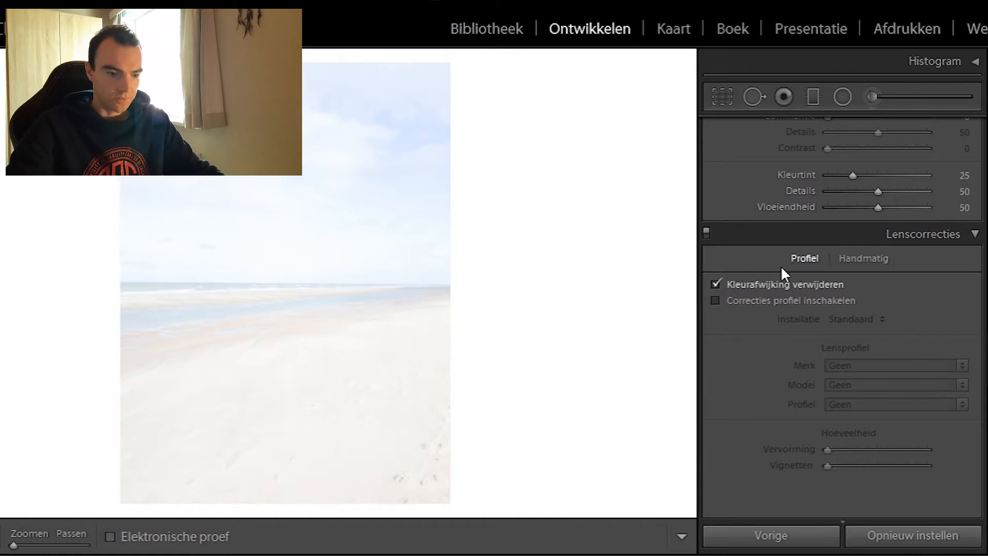
# Enable the lens profile corrections (Correcties profiel inschakelen) for the beach photo
pyautogui.click(727, 300)
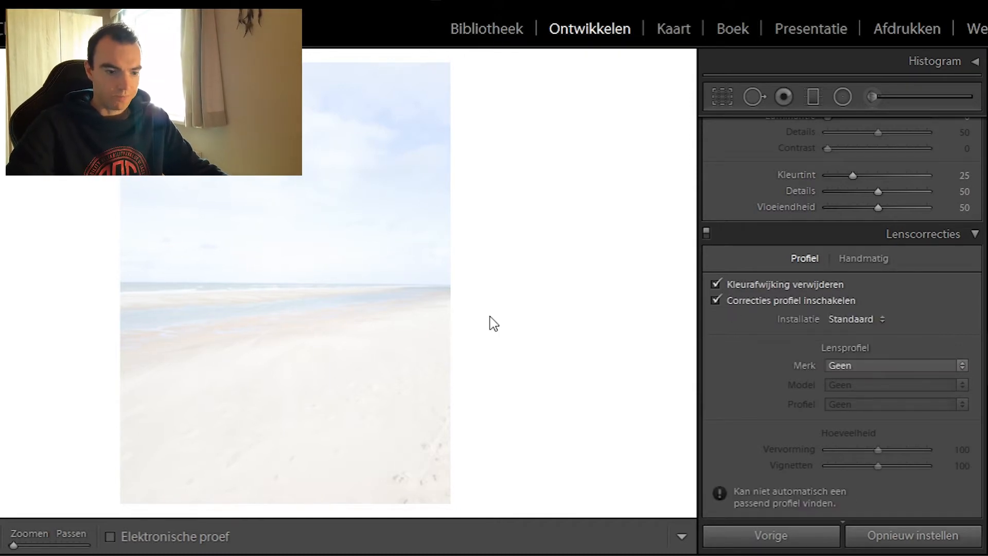
pyautogui.scroll(-15, 829, 292)
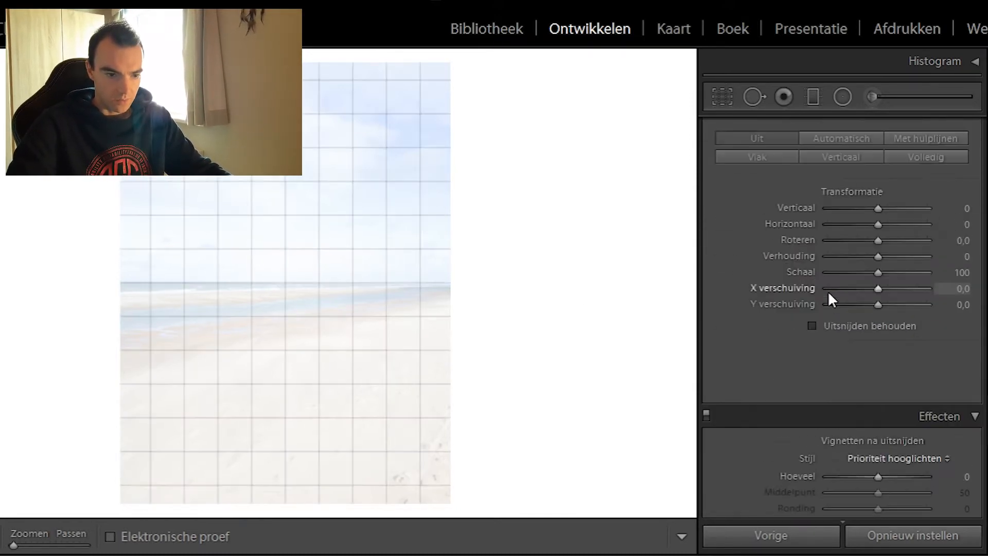
pyautogui.scroll(10, 774, 289)
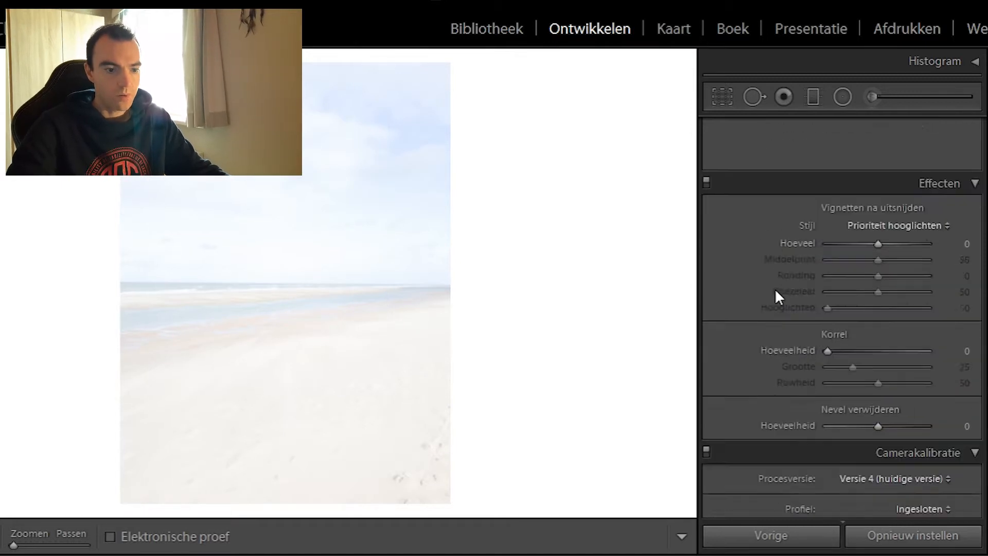
# Try the automatic tone adjustment on the photo and reset its develop settings
pyautogui.scroll(12, 778, 296)
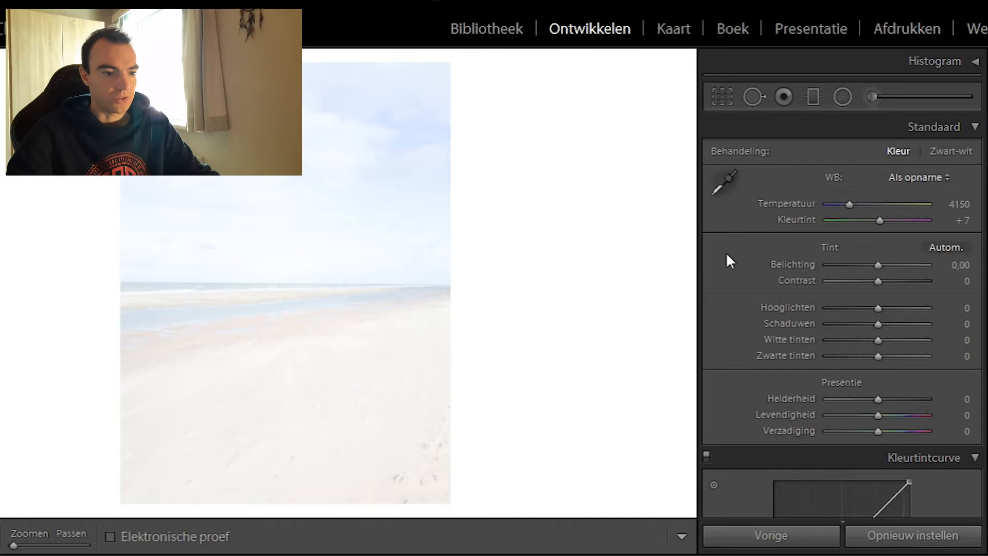
pyautogui.click(949, 247)
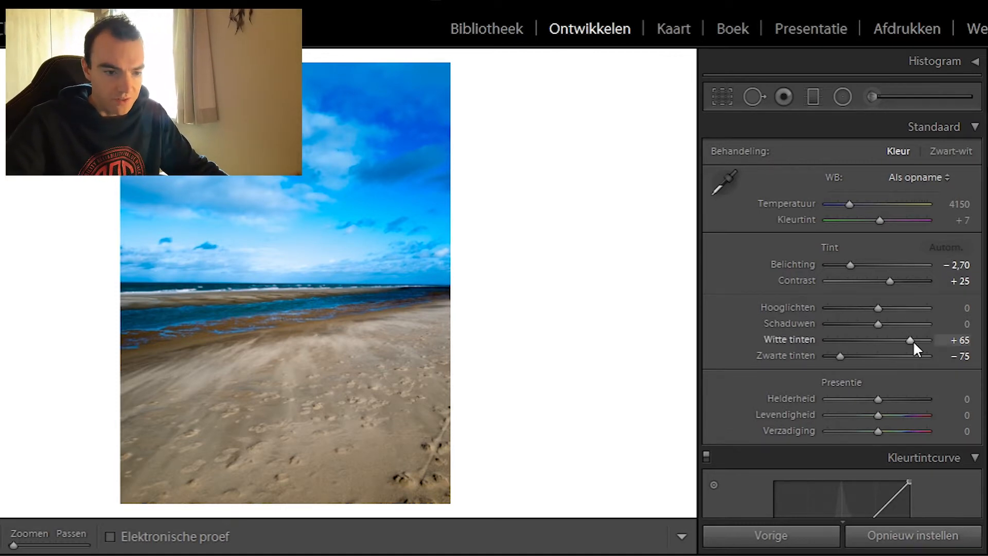
pyautogui.click(889, 541)
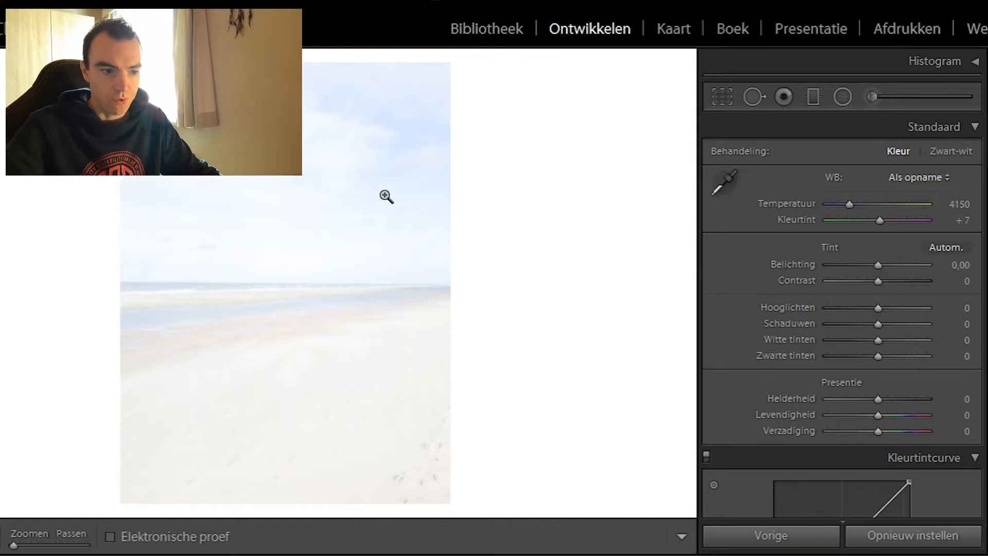
# Lower the photo's exposure (Belichting) to −2,00
pyautogui.moveTo(880, 265)
pyautogui.mouseDown()
pyautogui.moveTo(851, 266)
pyautogui.moveTo(861, 266)
pyautogui.mouseUp()
pyautogui.click(960, 266)
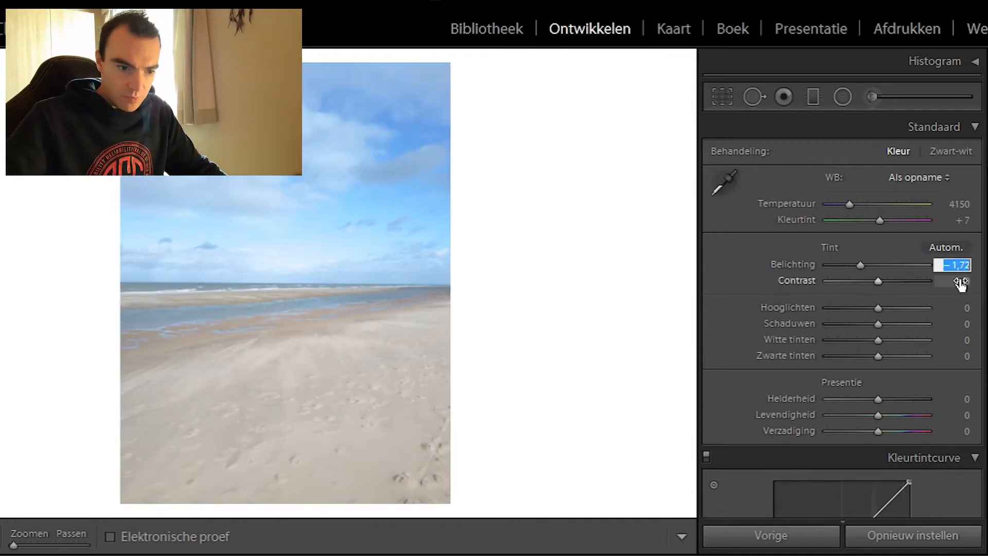
pyautogui.write('-2')
pyautogui.press('Return')
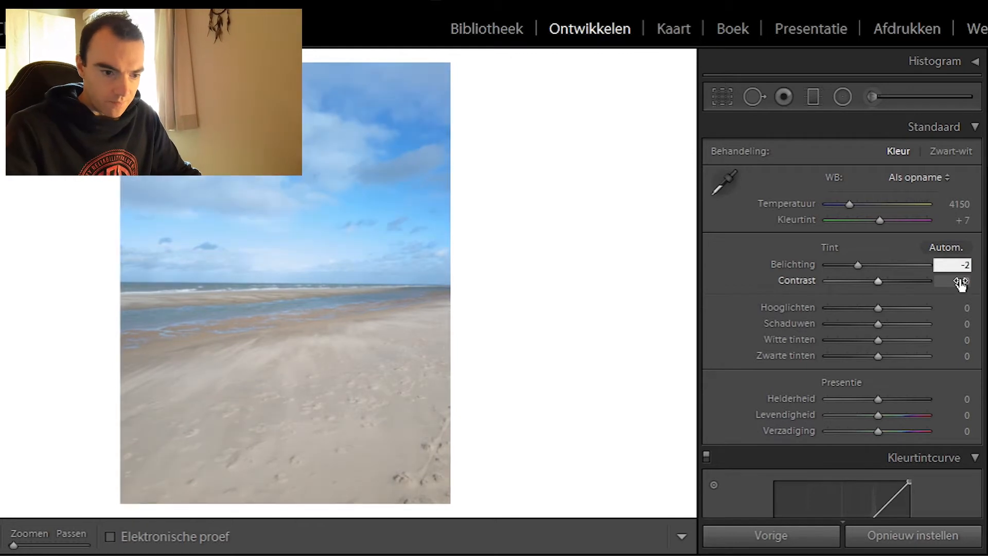
pyautogui.press('Return')
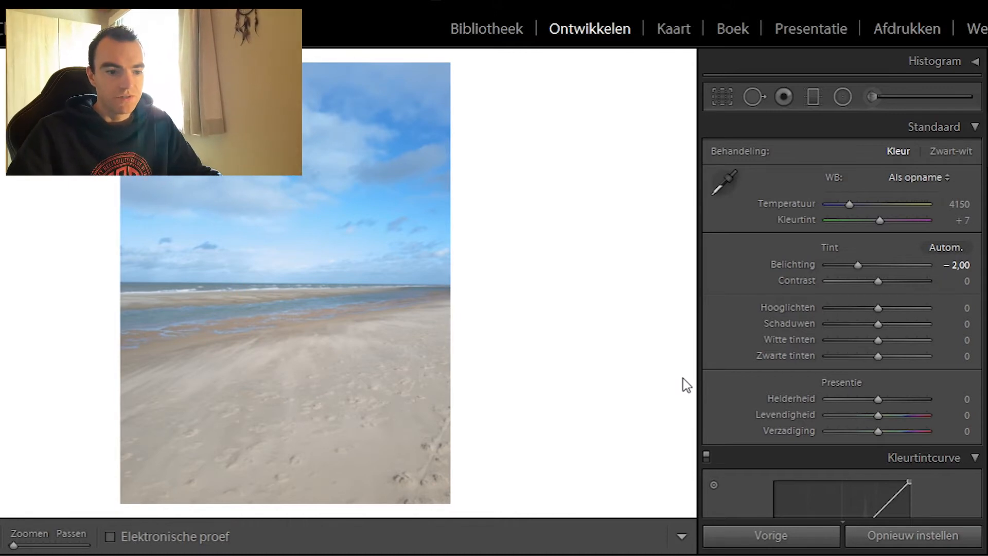
# Try a strongly increased contrast and reset it to its default
pyautogui.moveTo(878, 281); pyautogui.dragTo(920, 281)
pyautogui.doubleClick(921, 281)
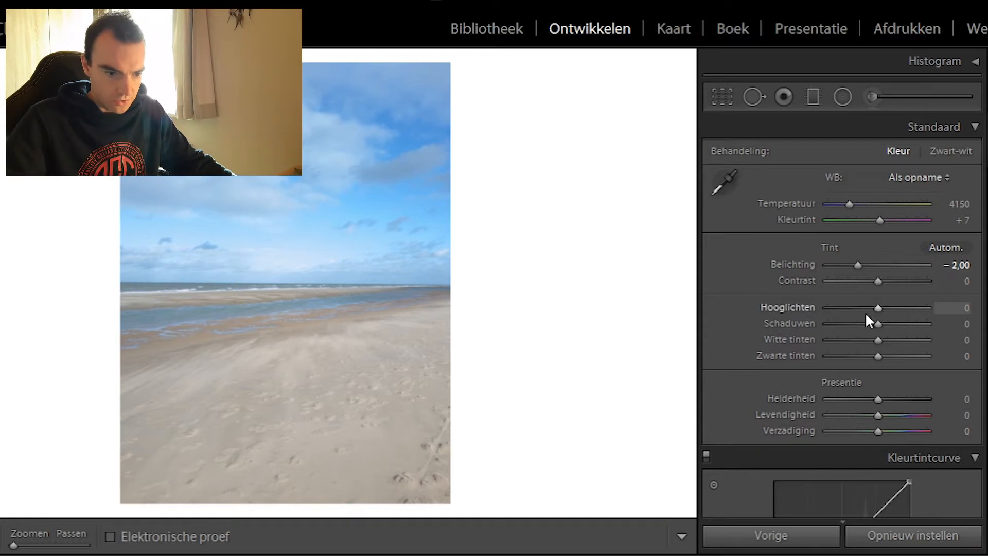
# Lower the highlights (Hooglichten) to −75 and the shadows (Schaduwen) to −71
pyautogui.moveTo(881, 311); pyautogui.dragTo(839, 322)
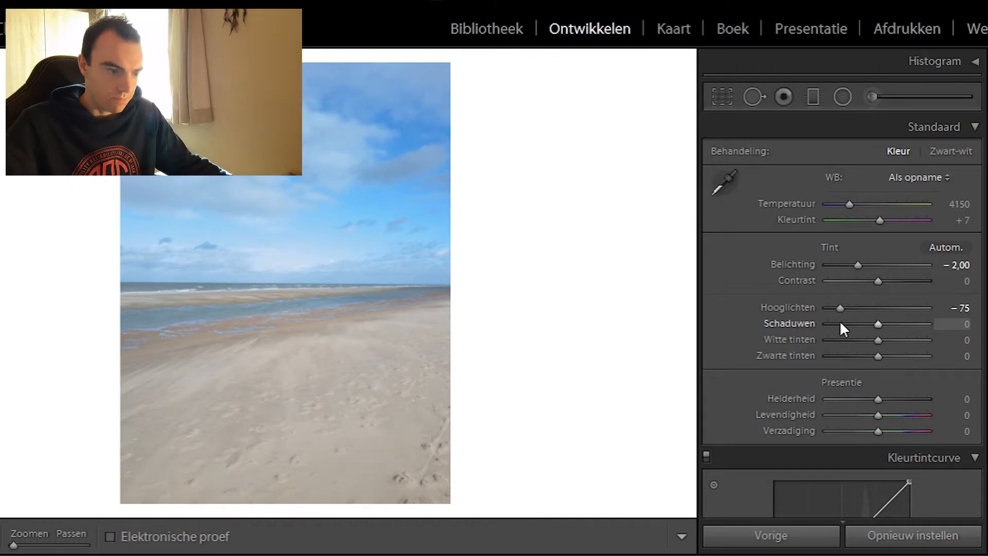
pyautogui.click(880, 329)
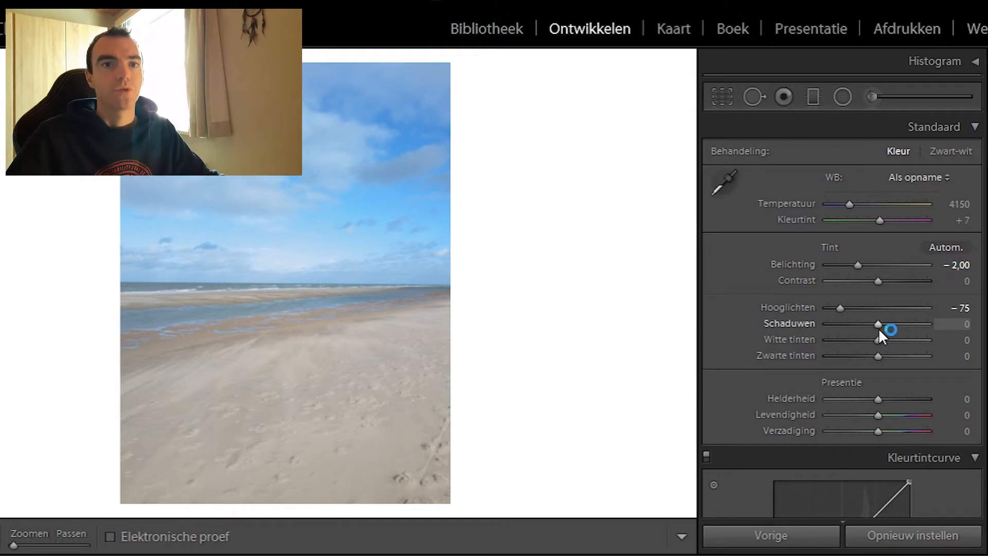
pyautogui.moveTo(878, 324); pyautogui.dragTo(841, 329)
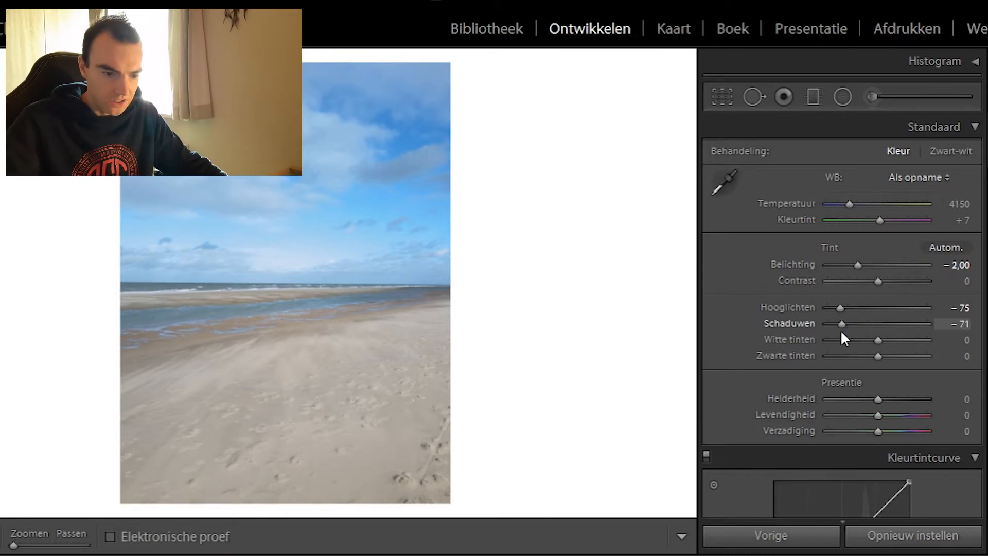
# Test the white tones (Witte tinten) and reset them to 0, and lower the black tones (Zwarte tinten) to −80
pyautogui.click(871, 341)
pyautogui.moveTo(871, 338)
pyautogui.mouseDown()
pyautogui.moveTo(827, 338)
pyautogui.moveTo(872, 336)
pyautogui.mouseUp()
pyautogui.doubleClick(882, 339)
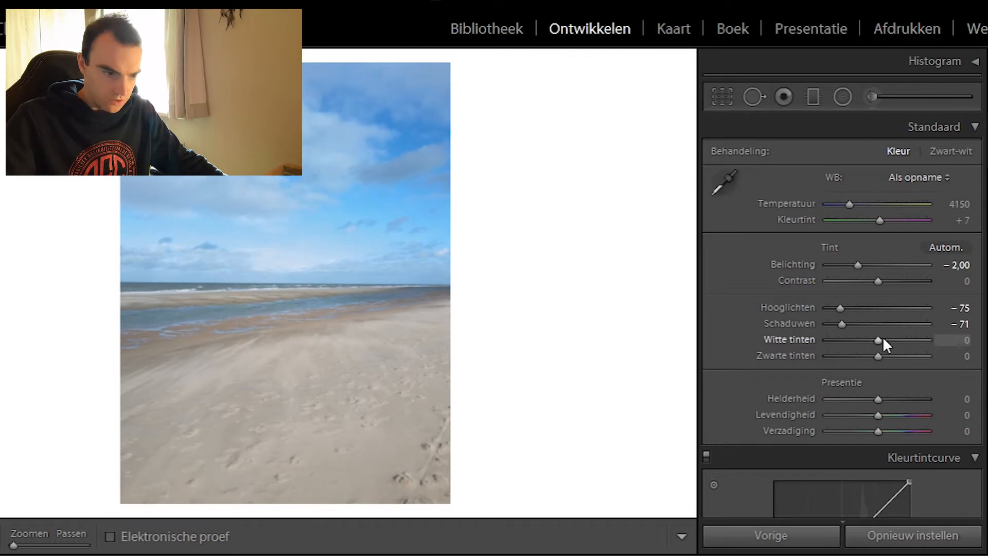
pyautogui.moveTo(875, 356); pyautogui.dragTo(834, 357)
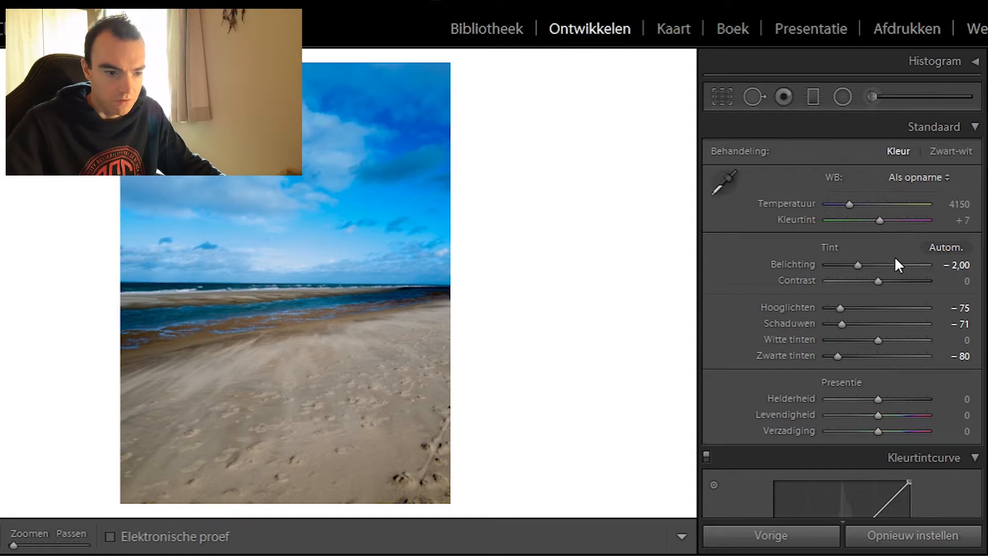
# Try lowering the contrast to −20 and reset it to 0
pyautogui.moveTo(877, 283)
pyautogui.mouseDown()
pyautogui.moveTo(933, 292)
pyautogui.moveTo(847, 302)
pyautogui.moveTo(903, 303)
pyautogui.moveTo(869, 304)
pyautogui.moveTo(874, 283)
pyautogui.mouseUp()
pyautogui.click(897, 288)
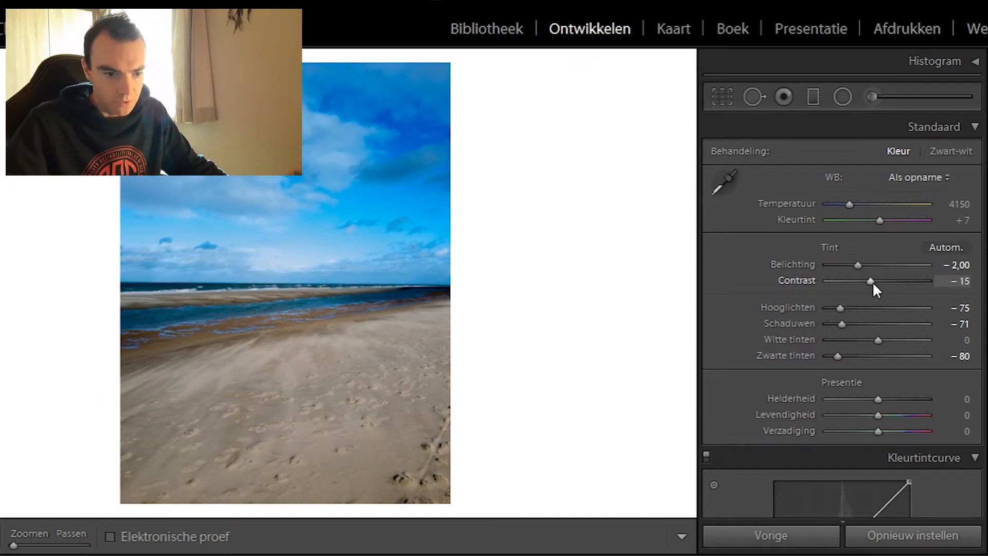
pyautogui.press('Down')
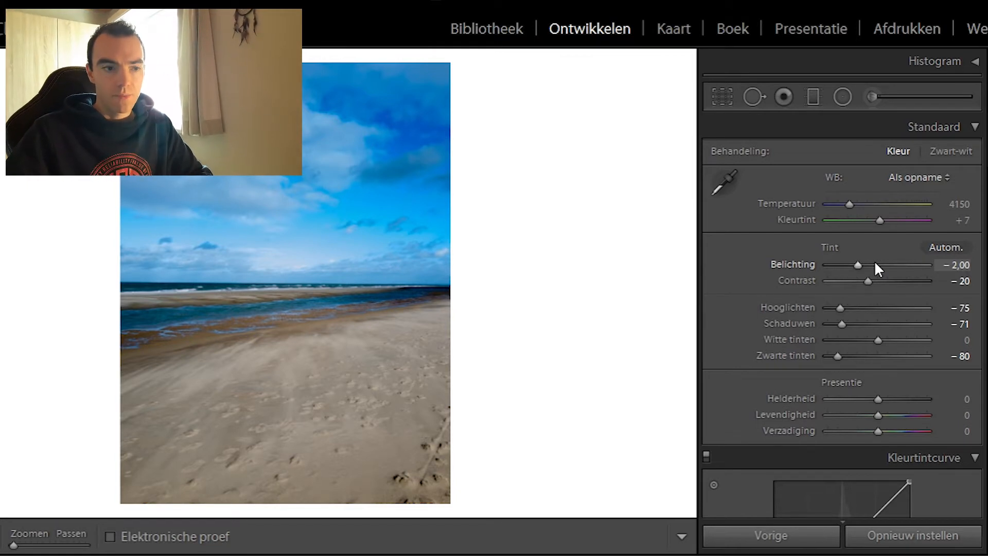
pyautogui.moveTo(869, 281); pyautogui.dragTo(882, 280)
pyautogui.doubleClick(883, 282)
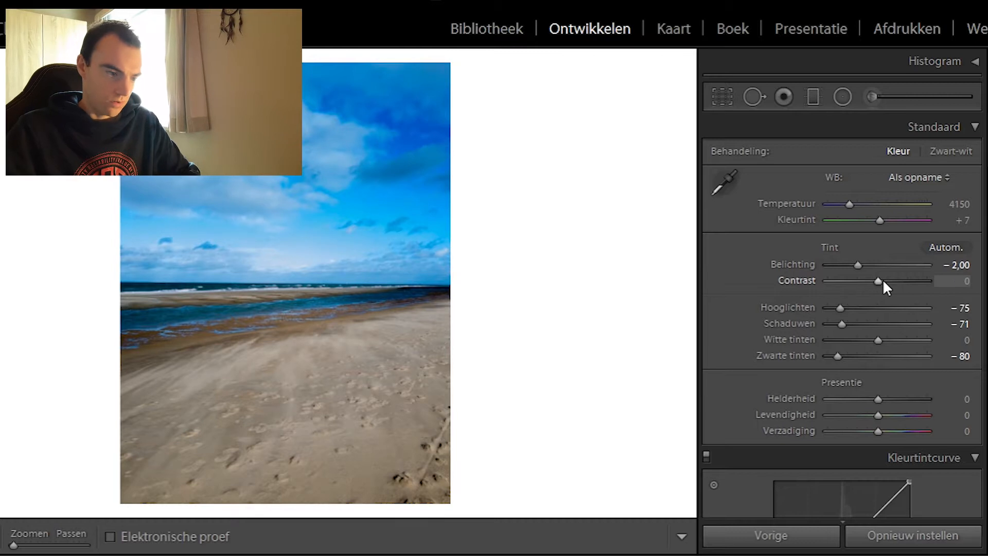
# Raise the photo's contrast to +20
pyautogui.press('Up')
pyautogui.press('Up')
pyautogui.press('Up')
pyautogui.press('Up')
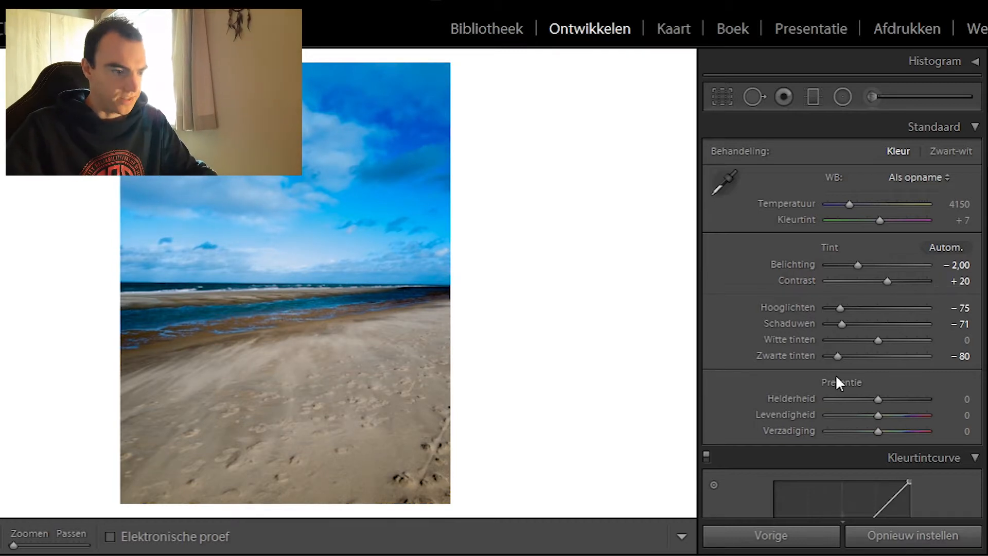
# Try a clarity (Helderheid) of 15 and its maximum of +100, and bring it back down
pyautogui.scroll(-3, 838, 377)
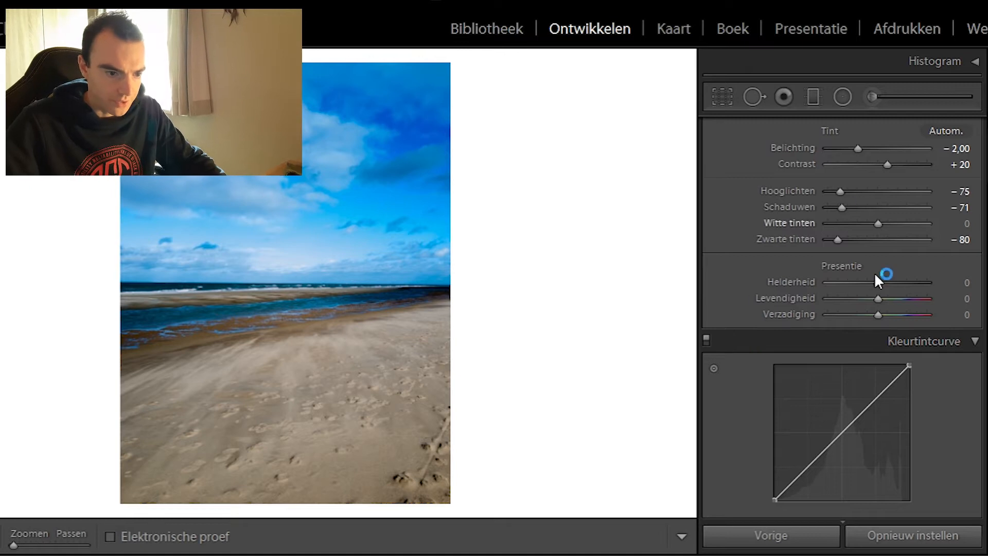
pyautogui.click(951, 282)
pyautogui.write('15')
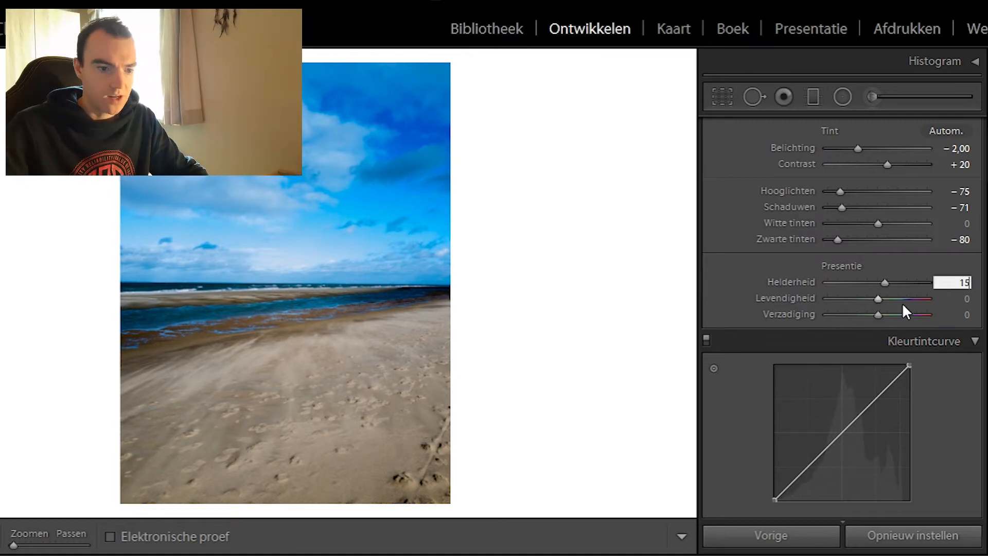
pyautogui.moveTo(884, 281); pyautogui.dragTo(974, 287)
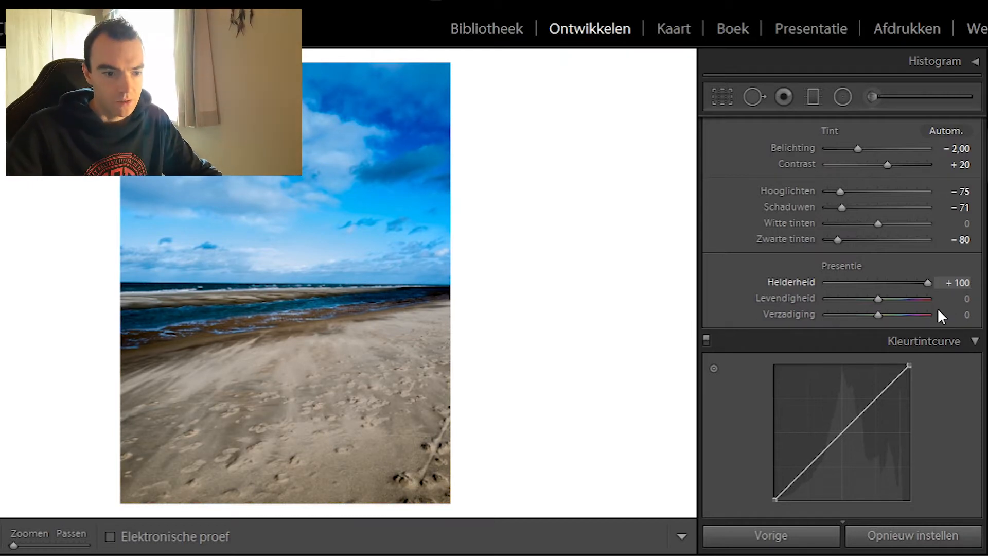
pyautogui.moveTo(931, 312); pyautogui.dragTo(884, 327)
# Set the clarity (Helderheid) of the photo to +10
pyautogui.click(961, 282)
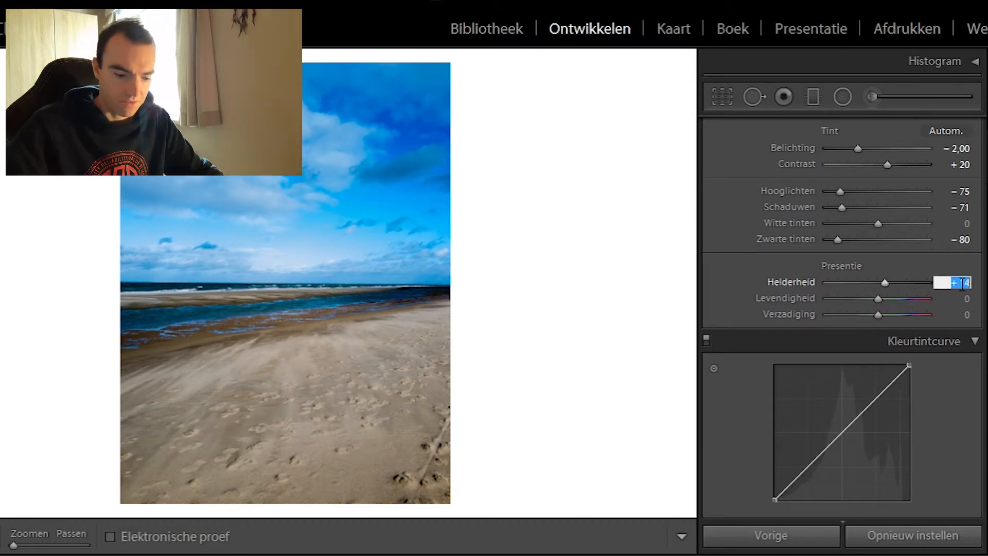
pyautogui.write('10')
pyautogui.press('Return')
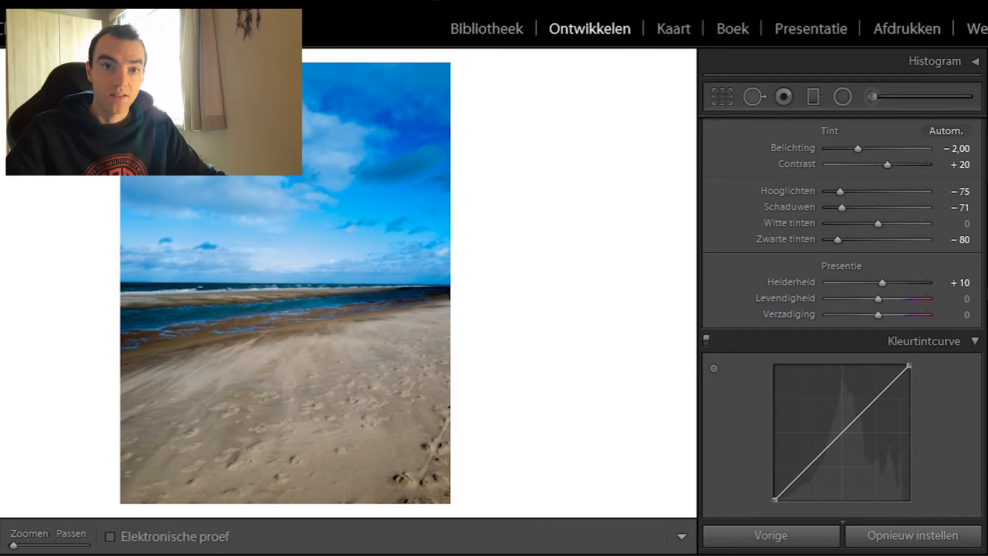
# Straighten the sea horizon with the crop tool's automatic angle correction, apply it and check the horizon
pyautogui.click(254, 281)
pyautogui.click(275, 320)
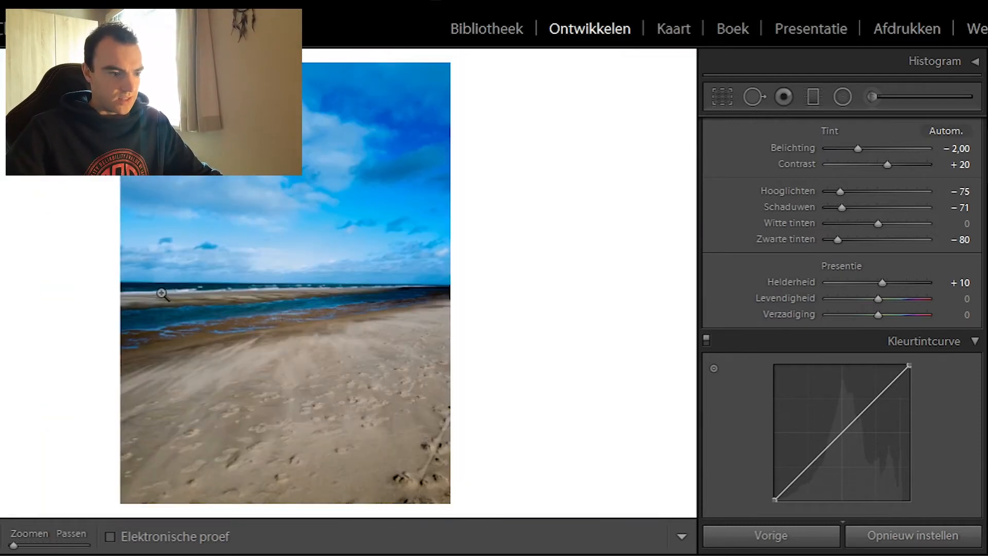
pyautogui.click(154, 292)
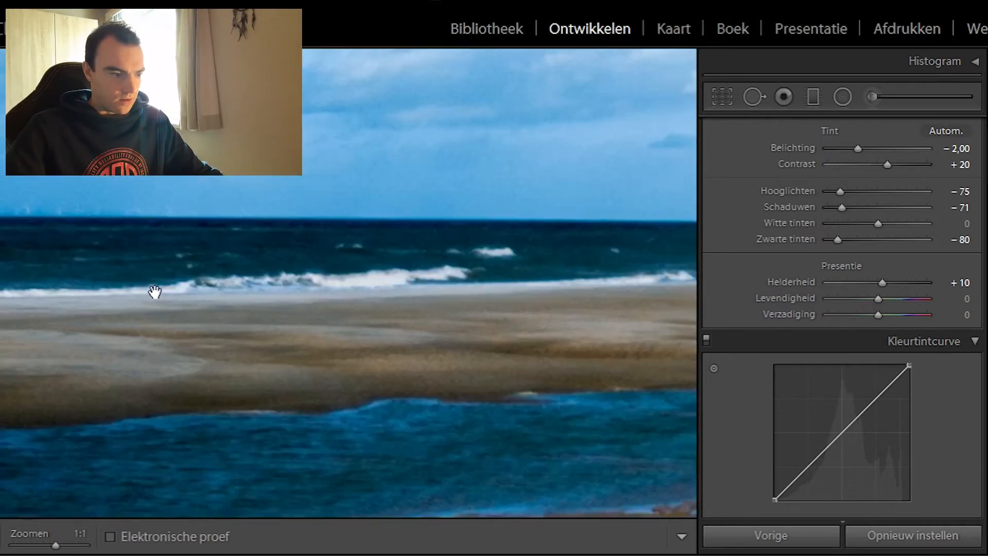
pyautogui.moveTo(227, 263); pyautogui.dragTo(212, 290)
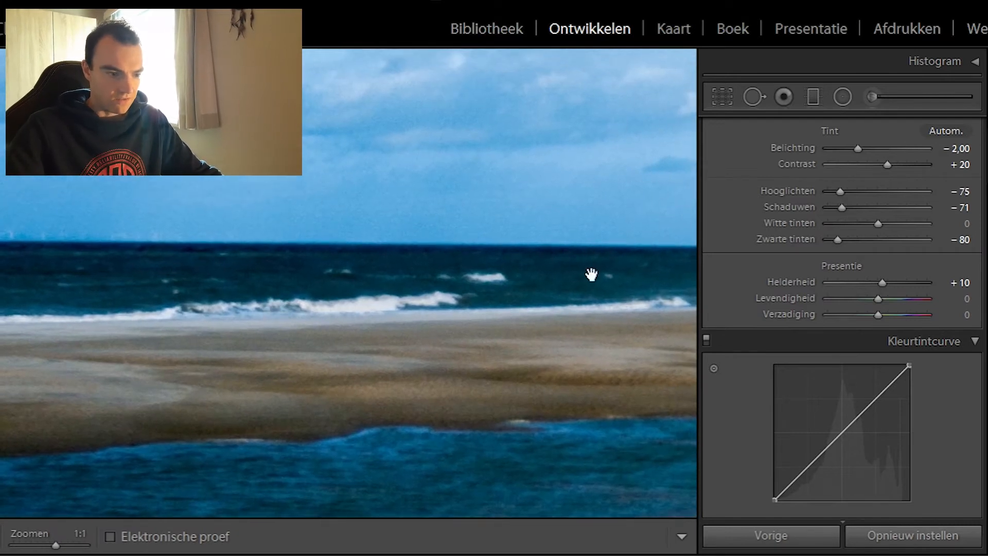
pyautogui.click(713, 102)
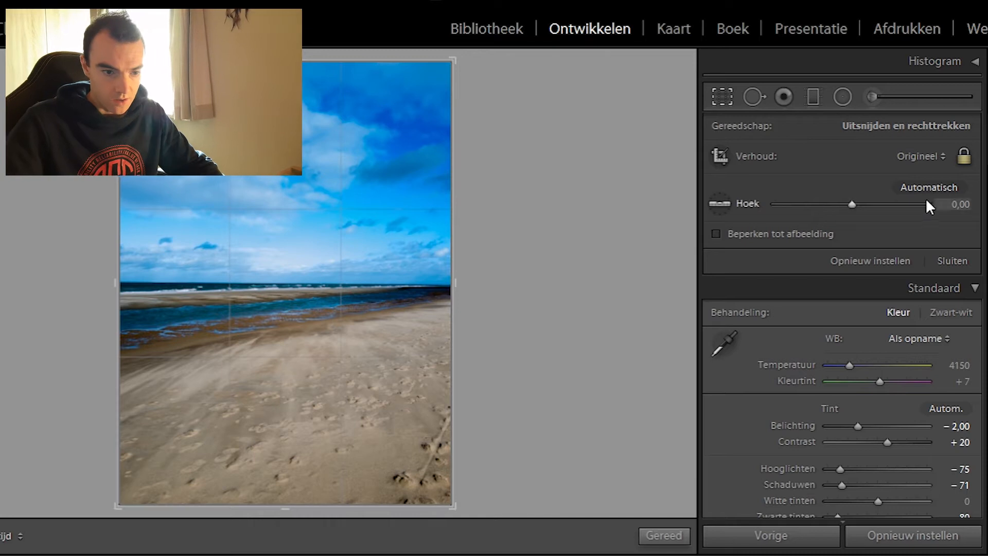
pyautogui.click(940, 186)
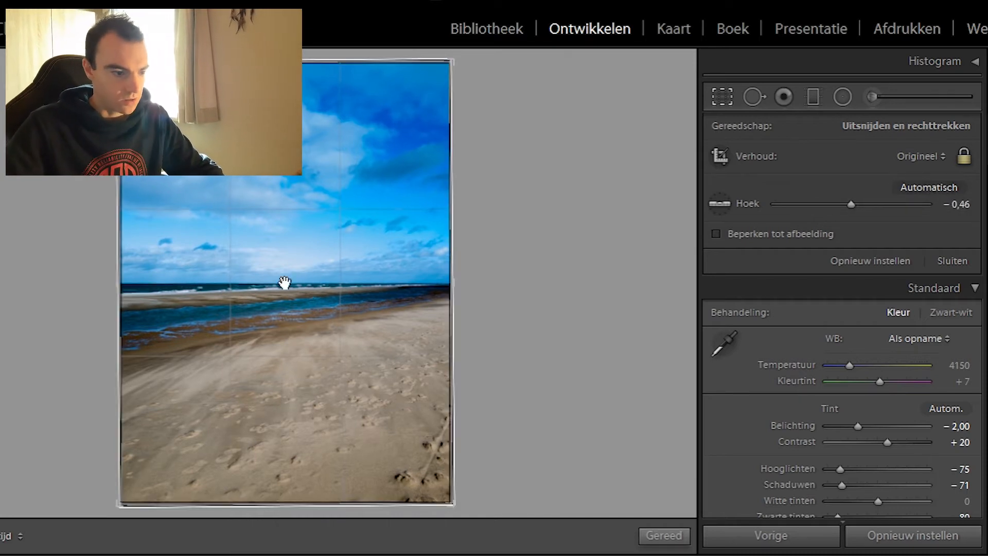
pyautogui.click(660, 534)
pyautogui.click(217, 265)
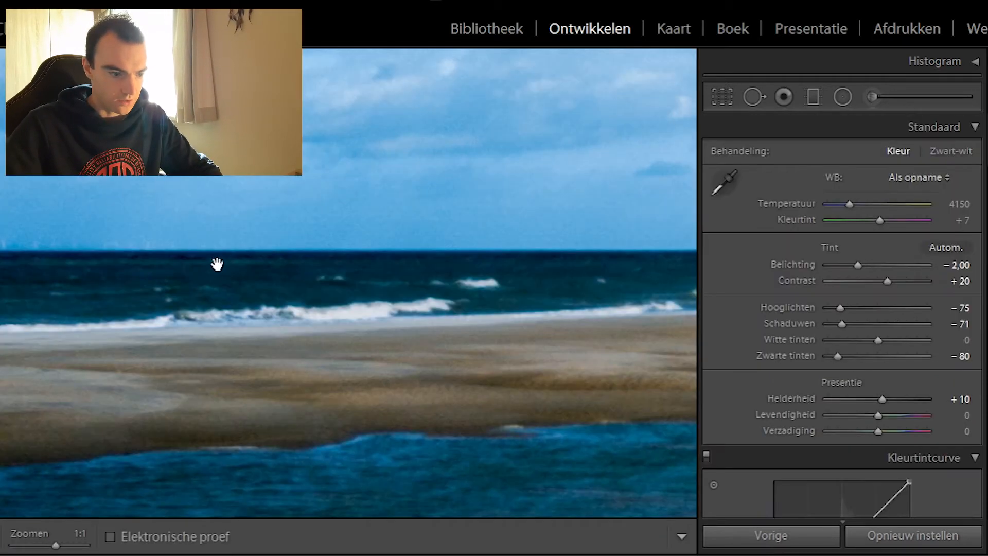
pyautogui.click(221, 241)
pyautogui.click(307, 287)
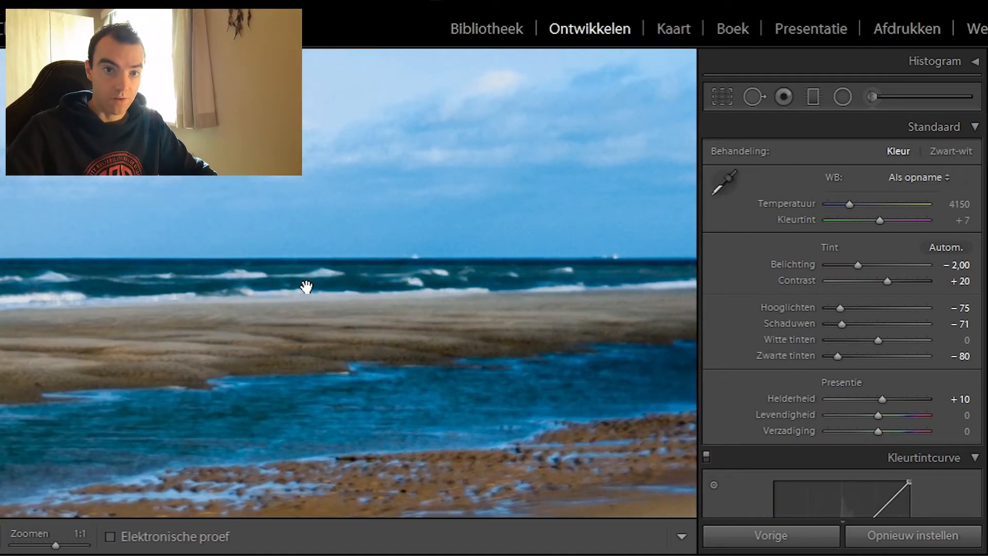
pyautogui.click(307, 287)
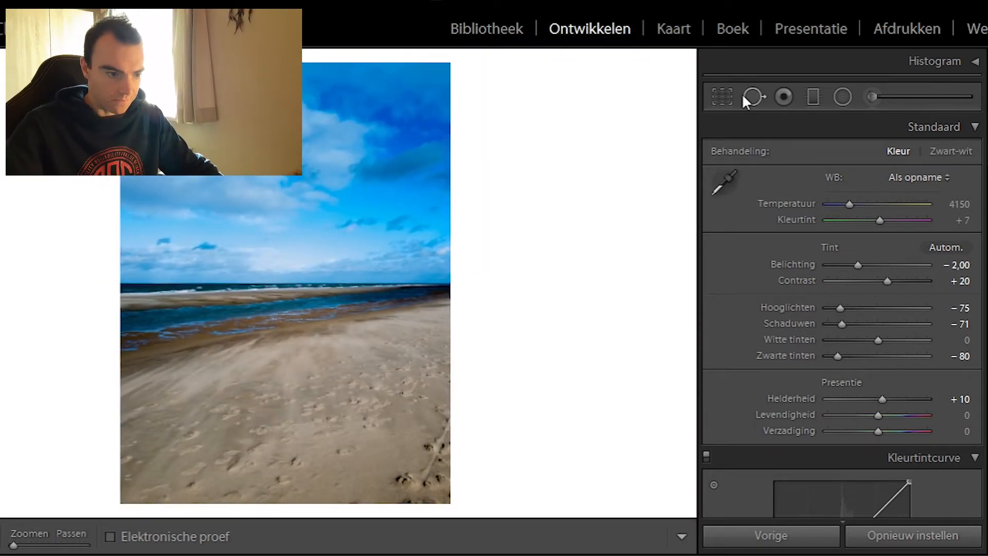
# Crop the photo to the 4 x 5 / 8 x 10 aspect ratio and apply the crop
pyautogui.click(724, 98)
pyautogui.click(921, 156)
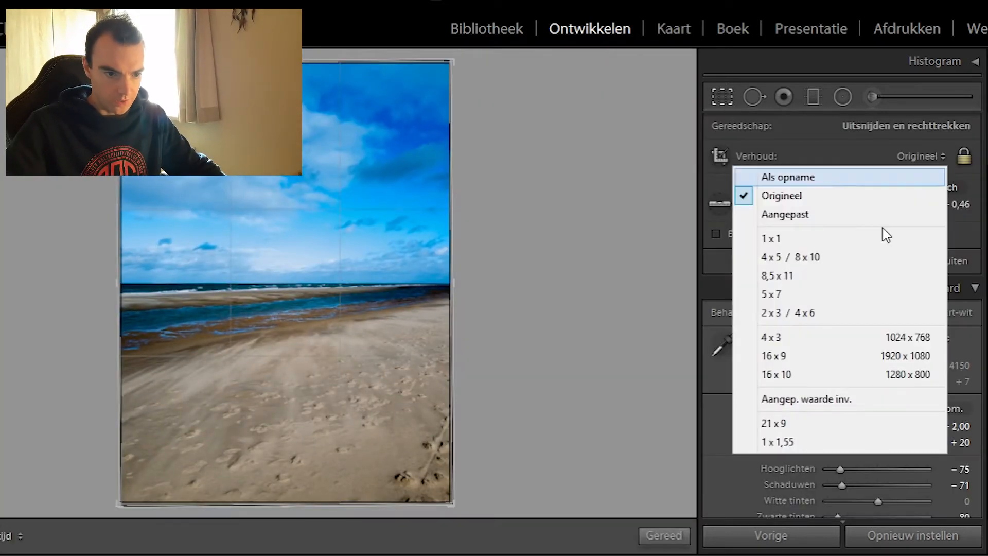
pyautogui.click(828, 257)
pyautogui.moveTo(347, 342); pyautogui.dragTo(354, 345)
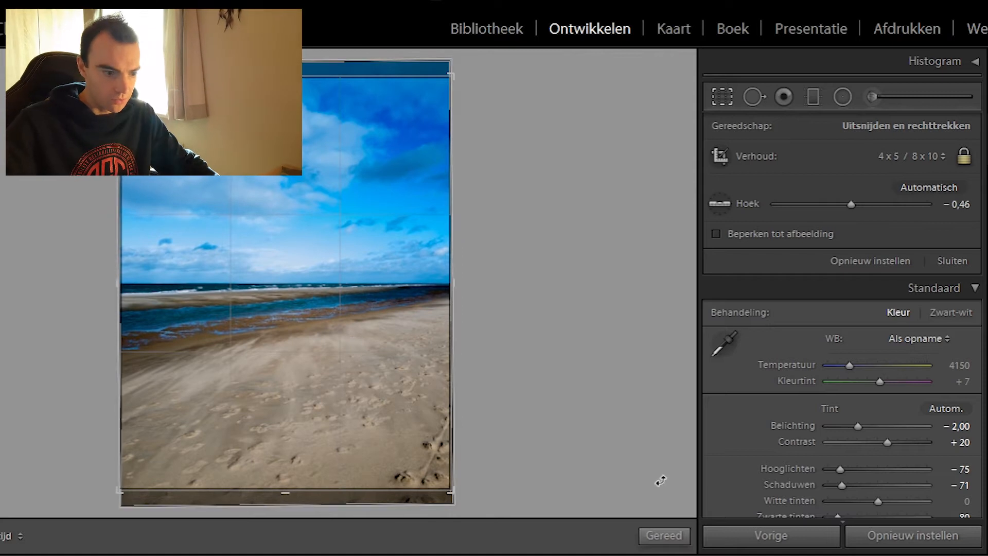
pyautogui.click(664, 535)
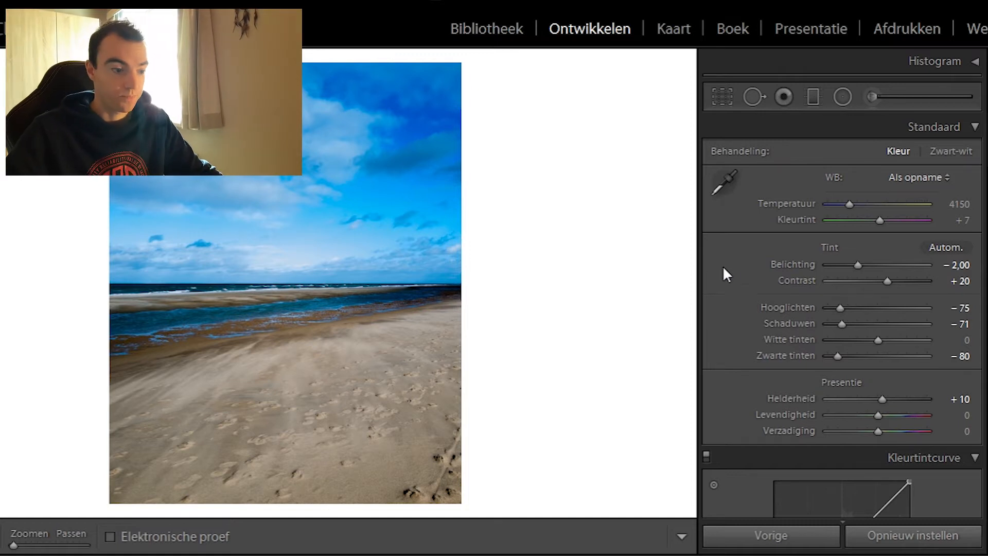
# Lower the vibrance (Levendigheid) of the photo to -45
pyautogui.scroll(-3, 765, 265)
pyautogui.moveTo(876, 297); pyautogui.dragTo(845, 301)
pyautogui.doubleClick(844, 301)
pyautogui.press('Down')
pyautogui.press('Down')
pyautogui.press('Down')
pyautogui.press('Down')
pyautogui.press('Down')
pyautogui.press('Down')
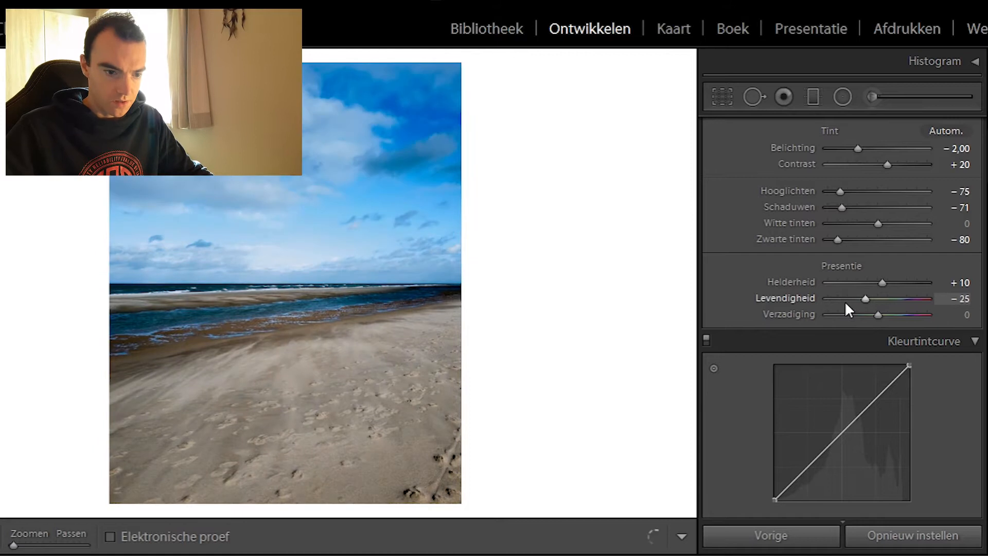
pyautogui.press('Down')
pyautogui.press('Down')
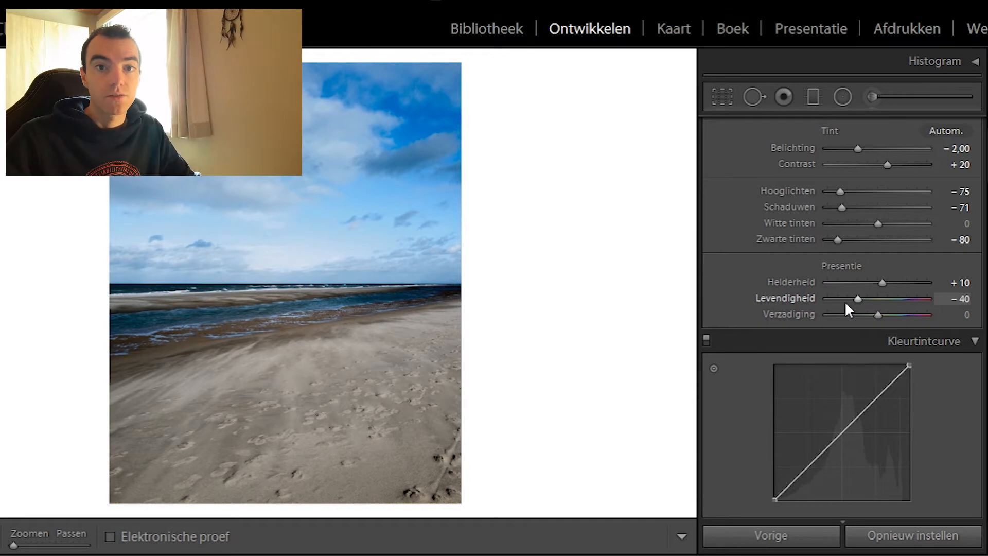
# Set the overall saturation (Verzadiging) of the photo to +20
pyautogui.scroll(-9, 793, 355)
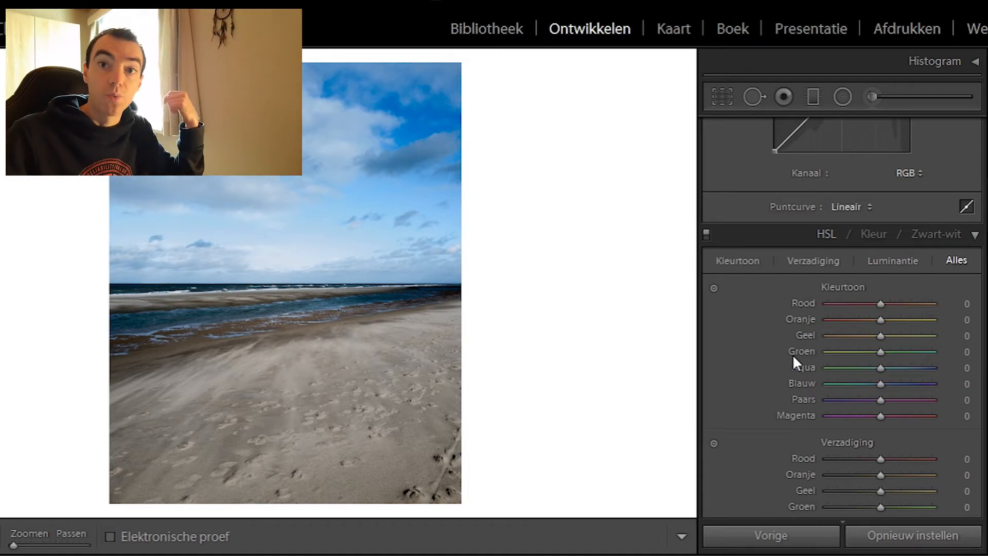
pyautogui.scroll(10, 792, 354)
pyautogui.moveTo(878, 431)
pyautogui.mouseDown()
pyautogui.moveTo(929, 432)
pyautogui.moveTo(893, 431)
pyautogui.mouseUp()
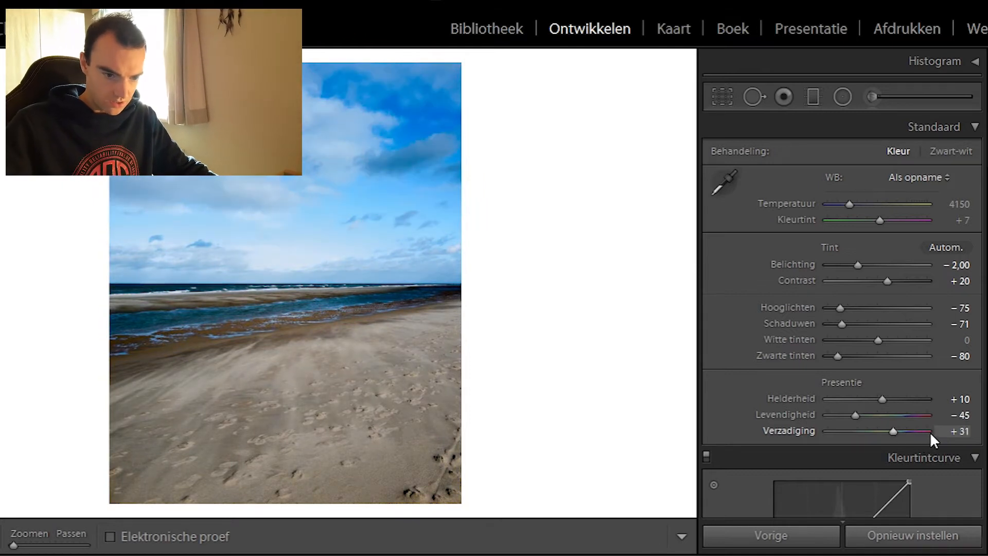
pyautogui.click(950, 433)
pyautogui.write('20')
pyautogui.press('Return')
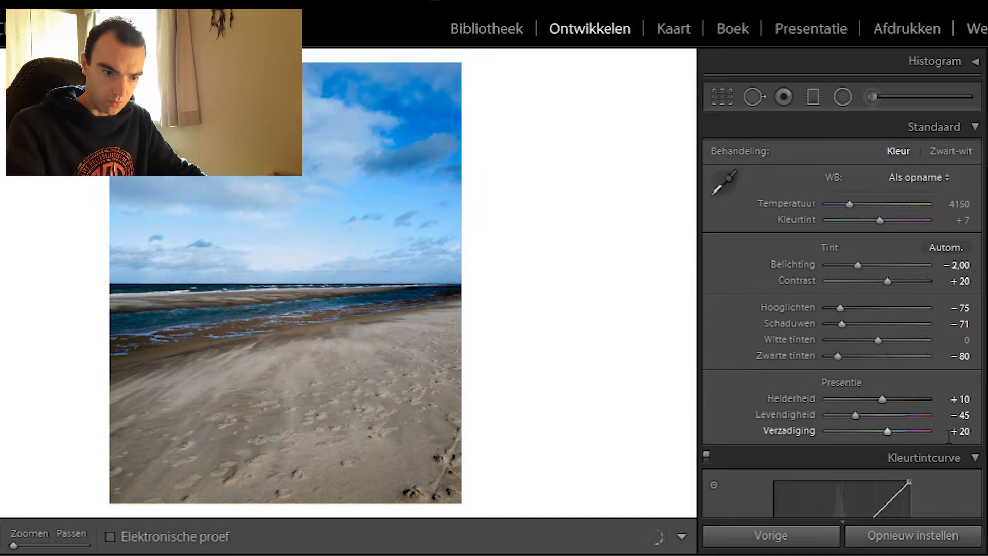
# Shape the RGB tone curve into a gentle S with three points, lowering the shadows to about 18% and raising the highlights to about 80%
pyautogui.scroll(-6, 772, 369)
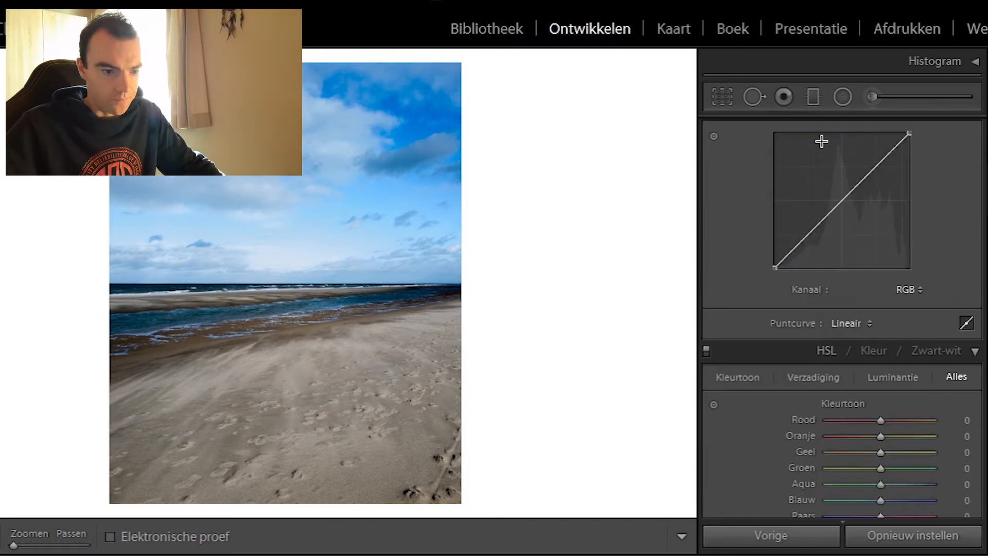
pyautogui.scroll(2, 818, 280)
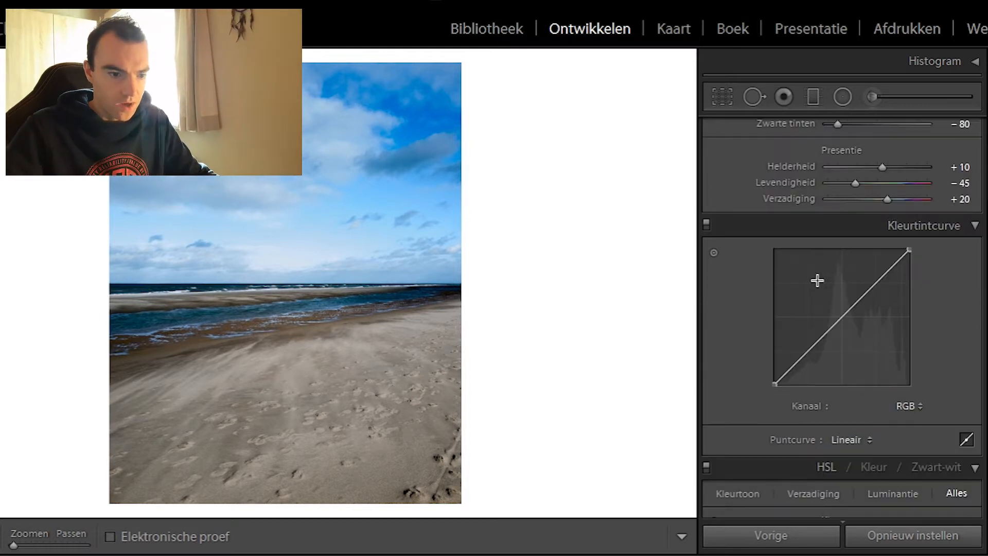
pyautogui.click(842, 317)
pyautogui.click(806, 354)
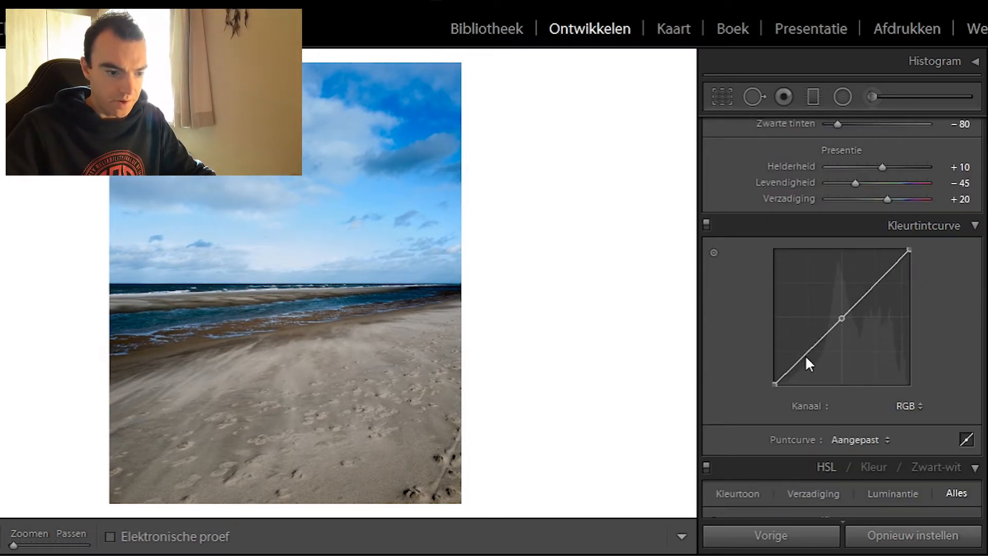
pyautogui.click(875, 285)
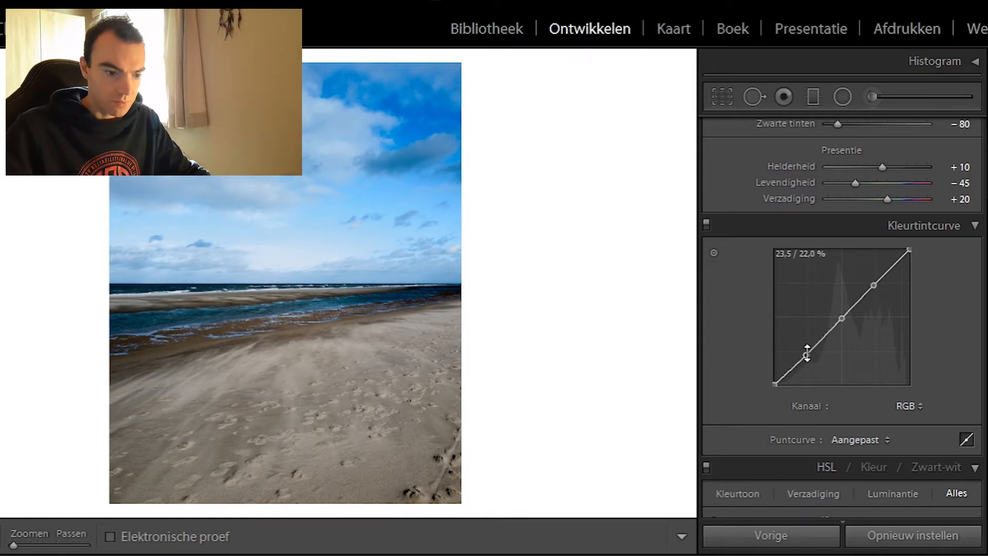
pyautogui.moveTo(807, 354); pyautogui.dragTo(804, 360)
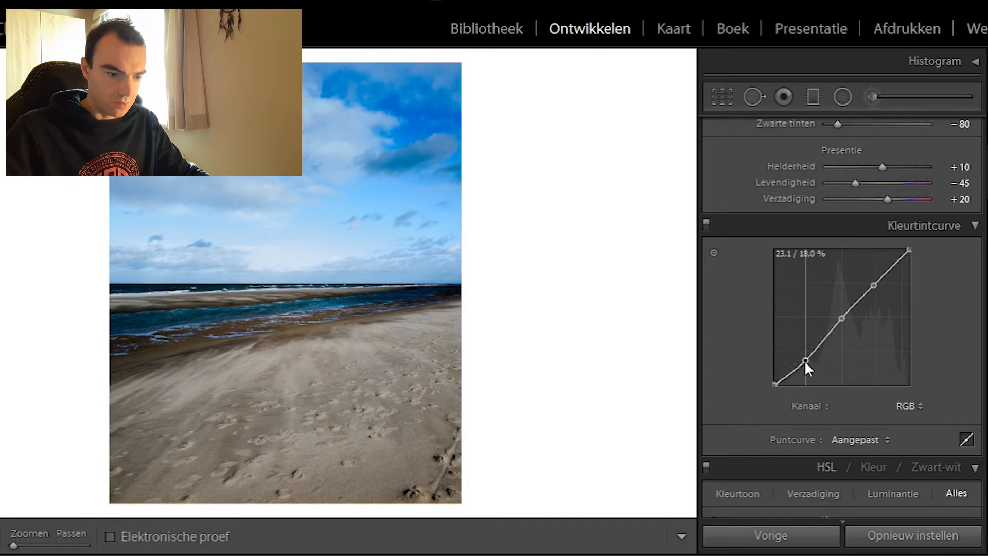
pyautogui.moveTo(874, 285); pyautogui.dragTo(877, 276)
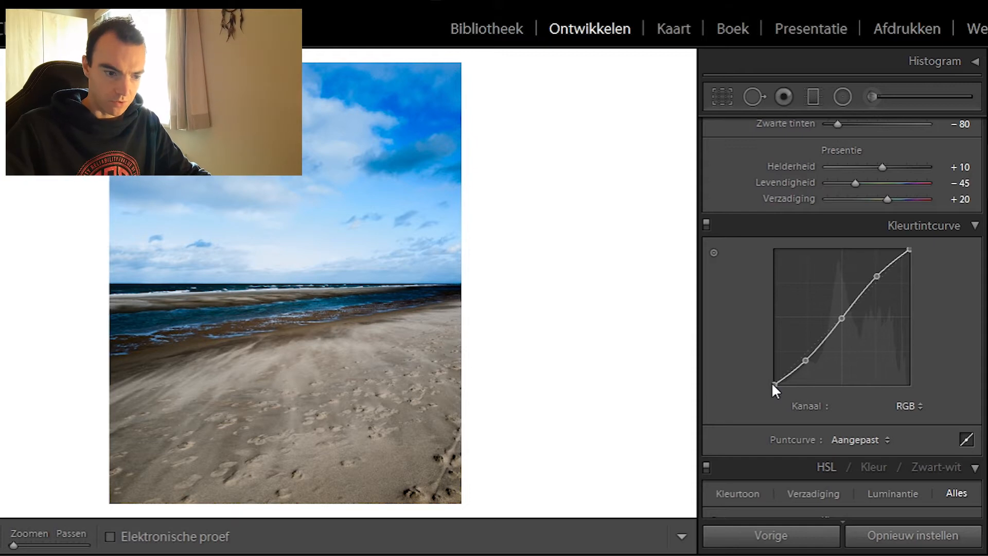
# Add three points to the red (Rood) channel curve, lowering the shadows slightly and raising the highlight point to about 76.9%
pyautogui.click(912, 407)
pyautogui.click(864, 446)
pyautogui.click(842, 319)
pyautogui.click(806, 351)
pyautogui.click(876, 287)
pyautogui.moveTo(805, 347); pyautogui.dragTo(805, 358)
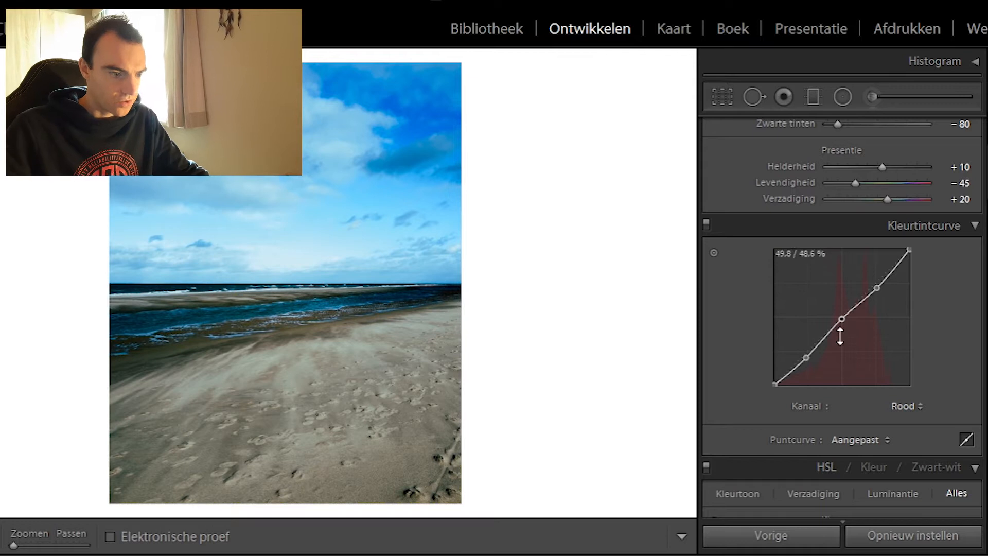
pyautogui.moveTo(877, 288); pyautogui.dragTo(877, 280)
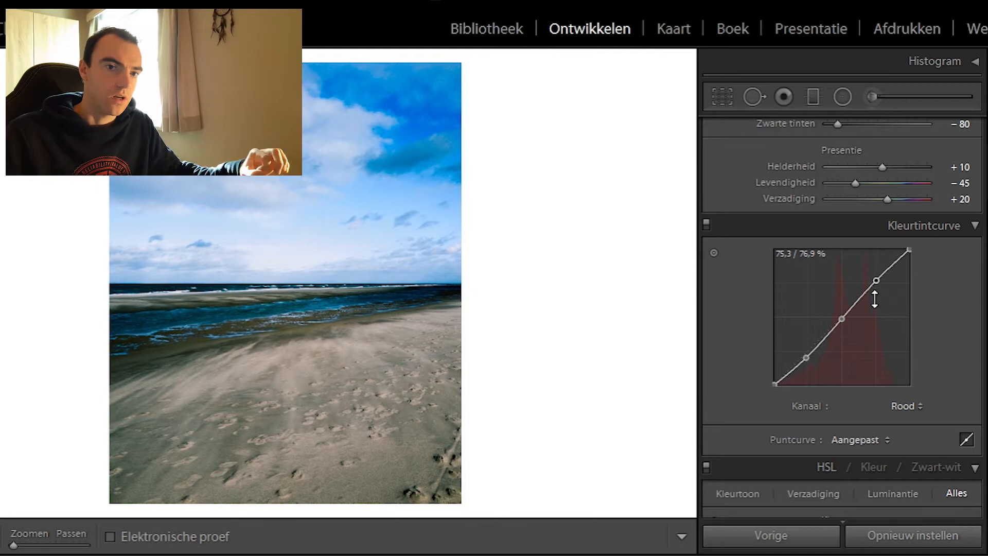
# Add shadow, midtone and highlight points to the green (Groen) channel of the tone curve
pyautogui.click(901, 405)
pyautogui.click(901, 423)
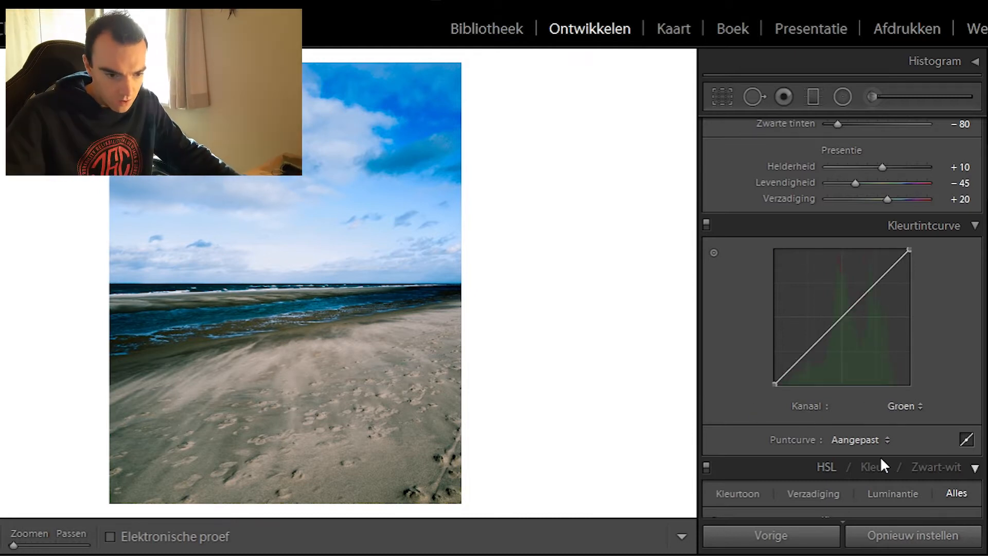
pyautogui.click(809, 351)
pyautogui.click(842, 319)
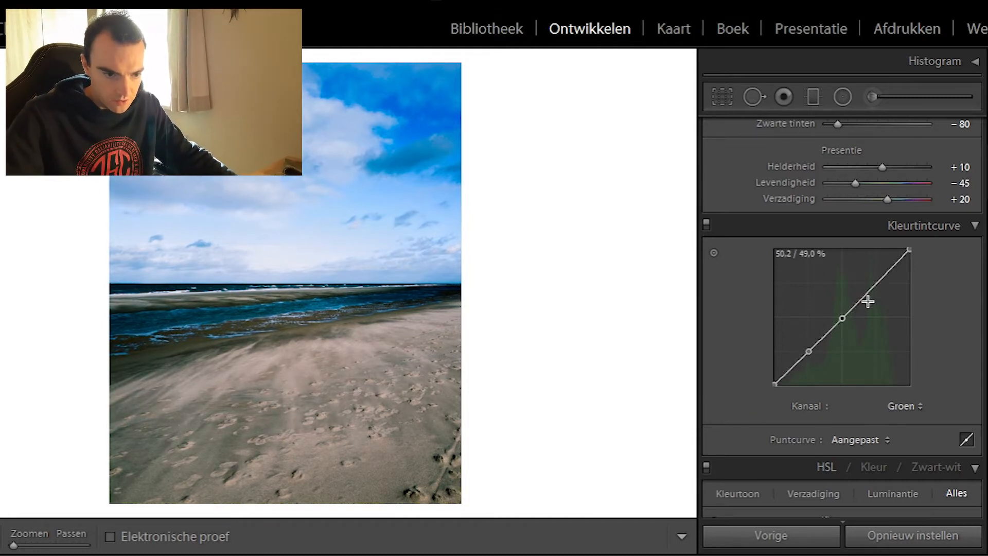
pyautogui.click(876, 286)
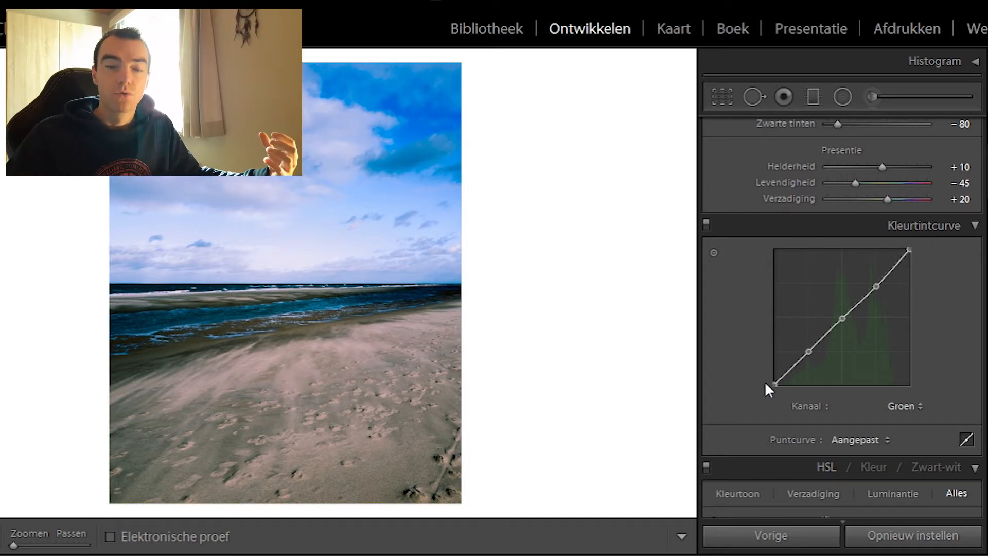
# Fine-tune the green channel curve by lifting the shadow point slightly, keeping the midtone near the centre and nudging the highlight point
pyautogui.moveTo(809, 351); pyautogui.dragTo(810, 349)
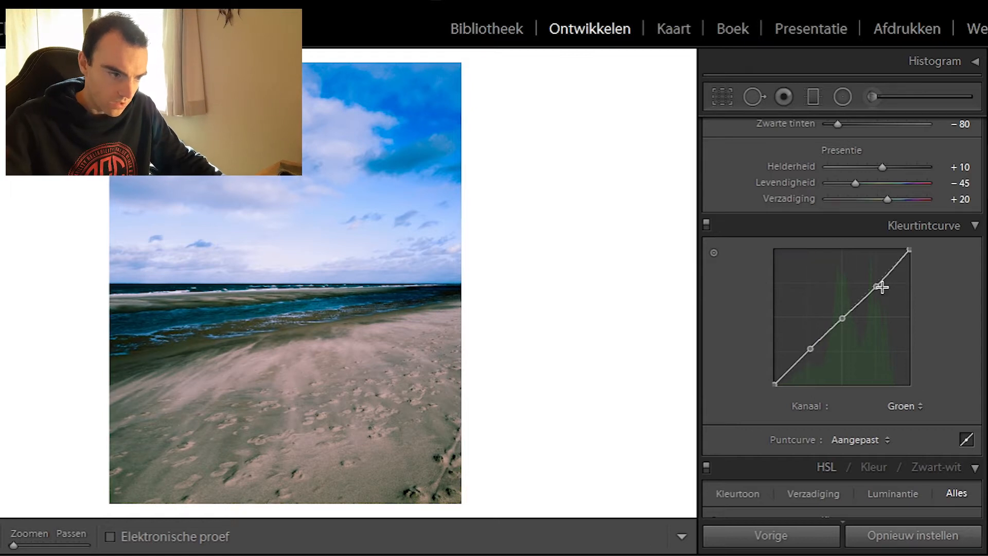
pyautogui.click(842, 317)
pyautogui.moveTo(842, 317); pyautogui.dragTo(844, 316)
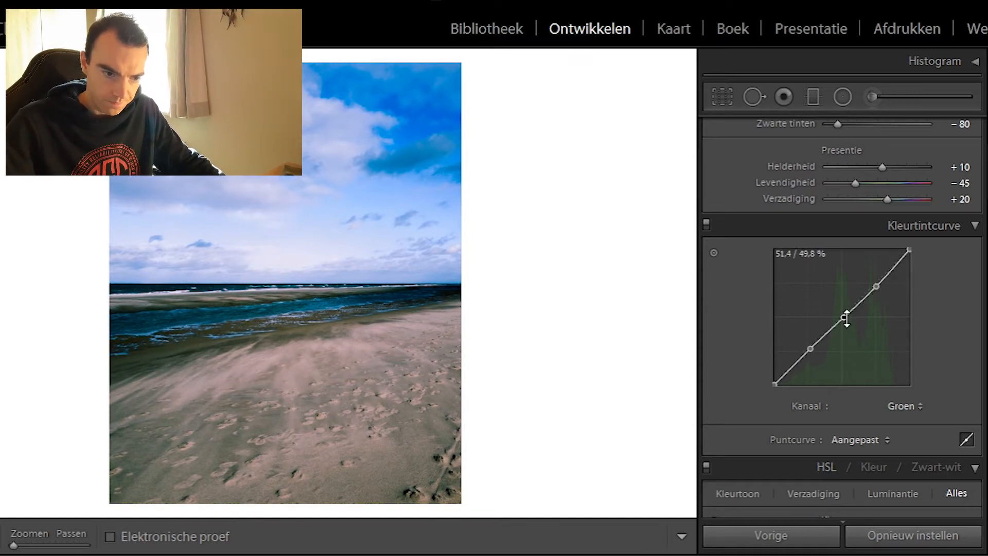
pyautogui.moveTo(845, 317); pyautogui.dragTo(842, 319)
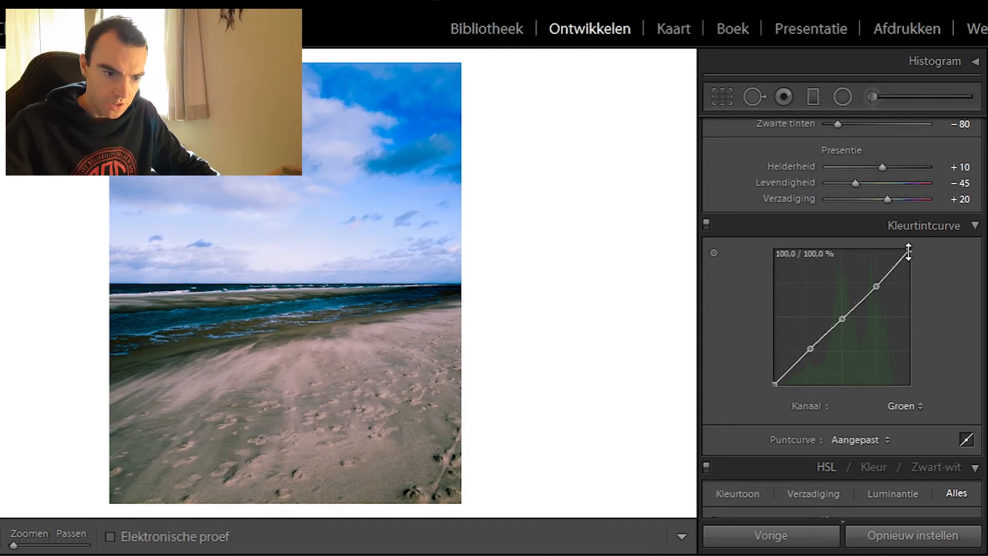
pyautogui.moveTo(877, 286)
pyautogui.mouseDown()
pyautogui.moveTo(880, 273)
pyautogui.moveTo(882, 295)
pyautogui.moveTo(880, 284)
pyautogui.mouseUp()
# Add three points to the blue (Blauw) channel curve, lifting the shadows and lowering the highlights slightly, and return to the RGB channel
pyautogui.click(904, 406)
pyautogui.click(863, 482)
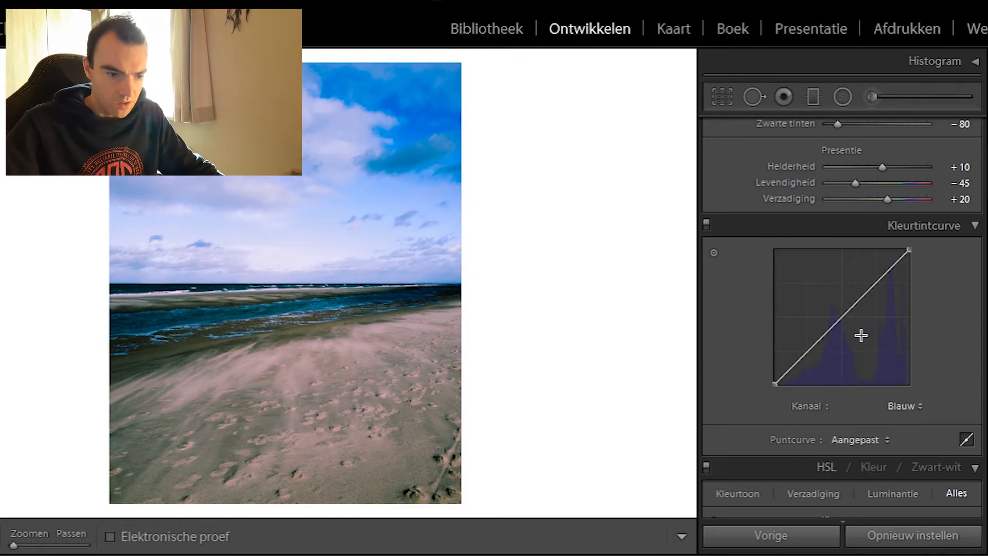
pyautogui.click(840, 319)
pyautogui.click(805, 350)
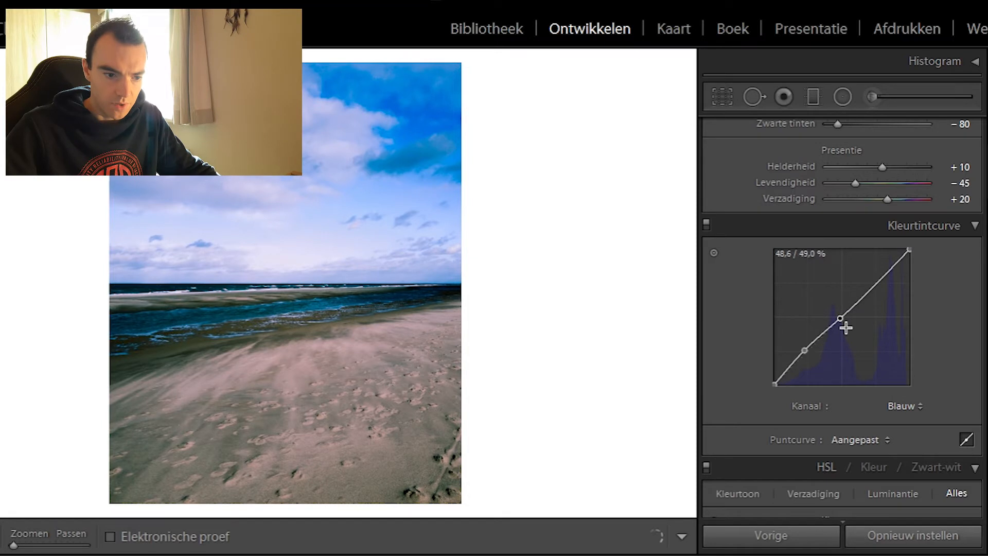
pyautogui.click(885, 275)
pyautogui.moveTo(886, 276)
pyautogui.mouseDown()
pyautogui.moveTo(875, 283)
pyautogui.moveTo(880, 301)
pyautogui.moveTo(877, 271)
pyautogui.moveTo(877, 283)
pyautogui.mouseUp()
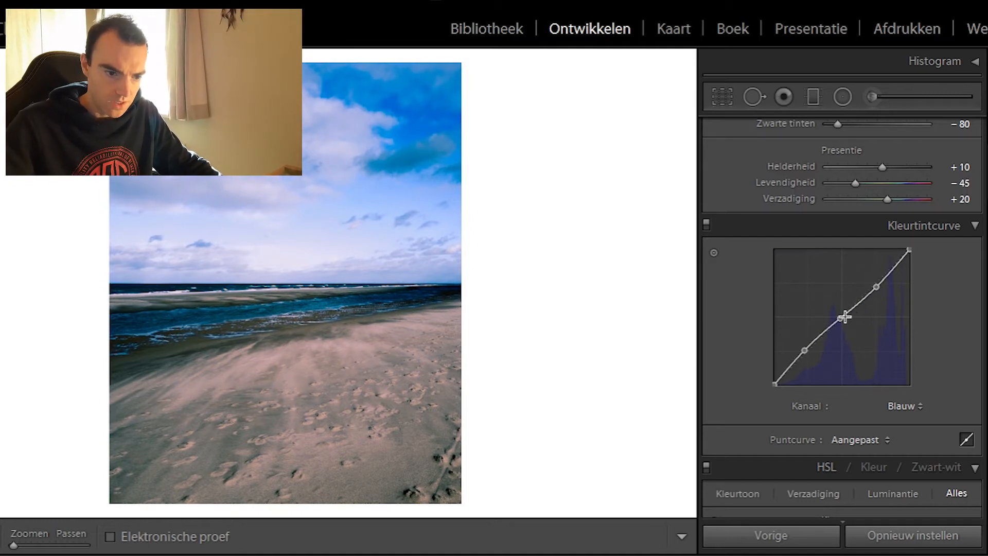
pyautogui.moveTo(806, 350)
pyautogui.mouseDown()
pyautogui.moveTo(804, 363)
pyautogui.moveTo(804, 350)
pyautogui.mouseUp()
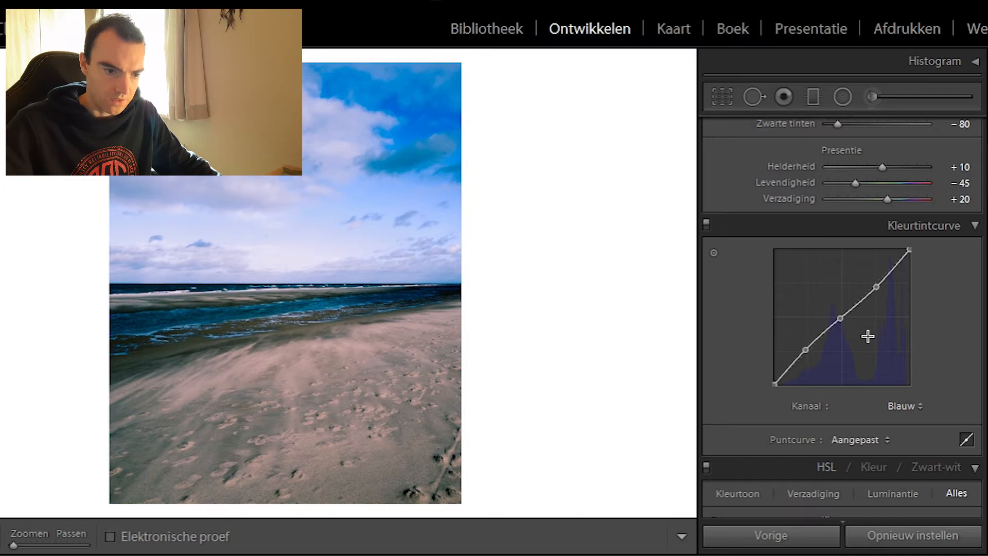
pyautogui.click(902, 406)
pyautogui.click(897, 432)
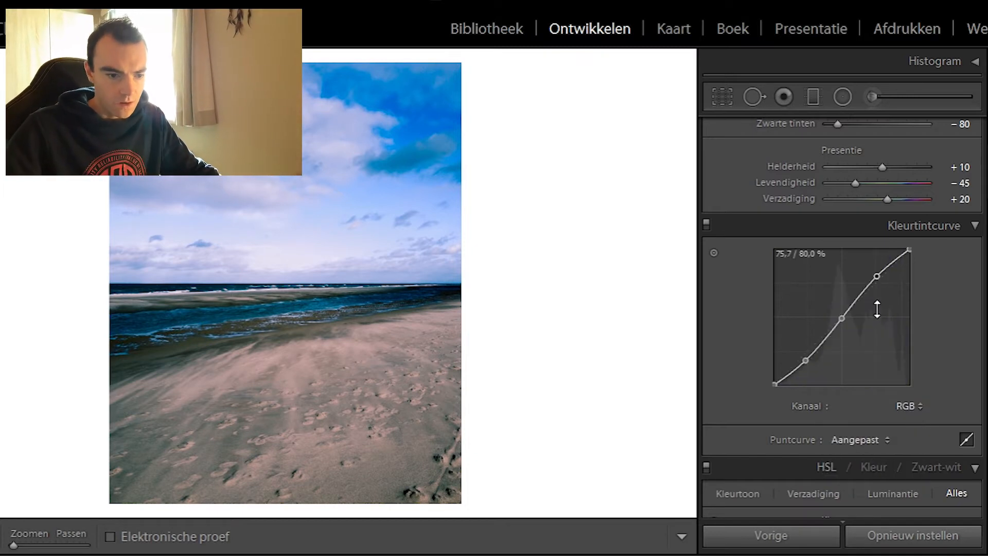
# Examine the HSL hue (Kleurtoon), saturation (Verzadiging) and luminance (Luminantie) sliders for the individual colours
pyautogui.scroll(-5, 903, 336)
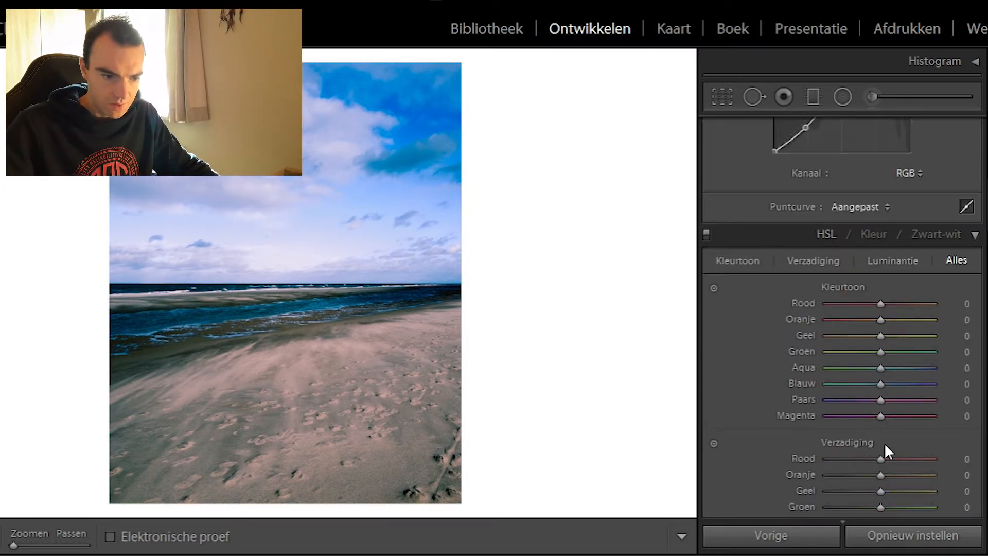
pyautogui.scroll(-3, 849, 261)
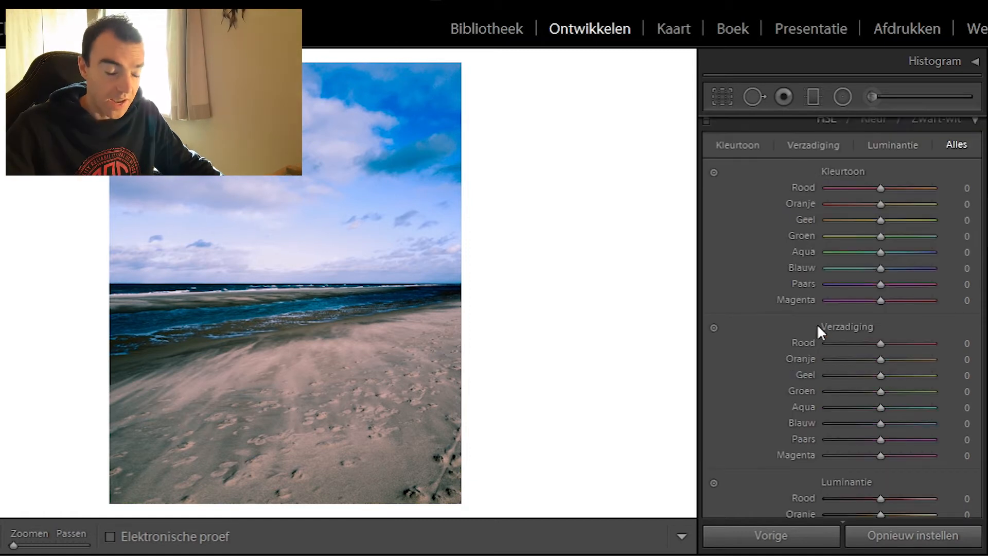
pyautogui.scroll(-3, 818, 326)
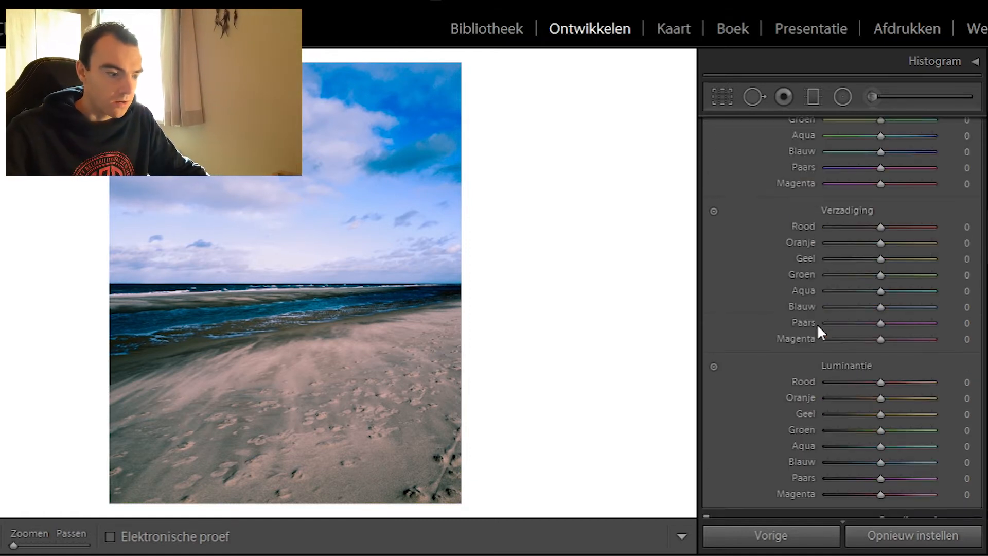
pyautogui.scroll(3, 818, 327)
pyautogui.scroll(-3, 818, 326)
pyautogui.scroll(3, 819, 327)
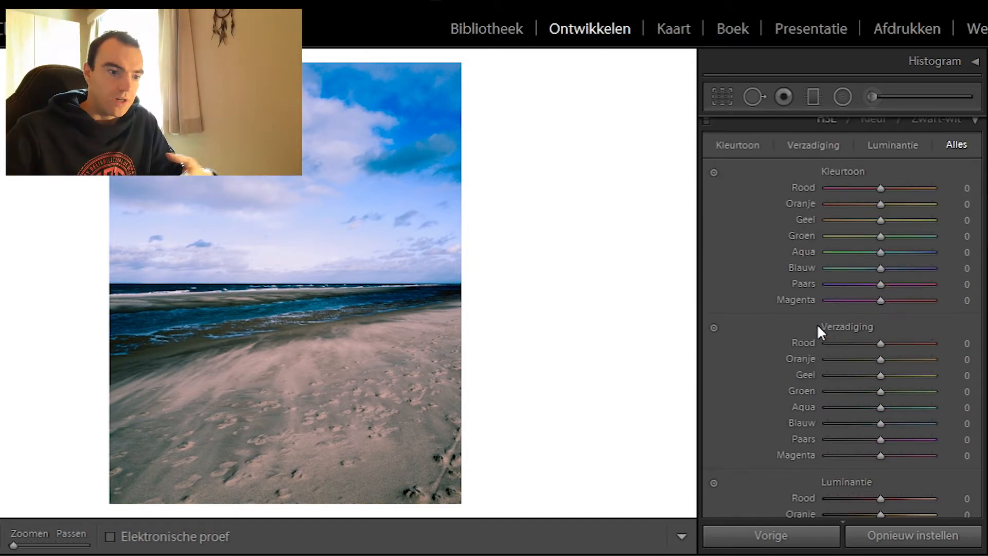
pyautogui.scroll(-3, 816, 340)
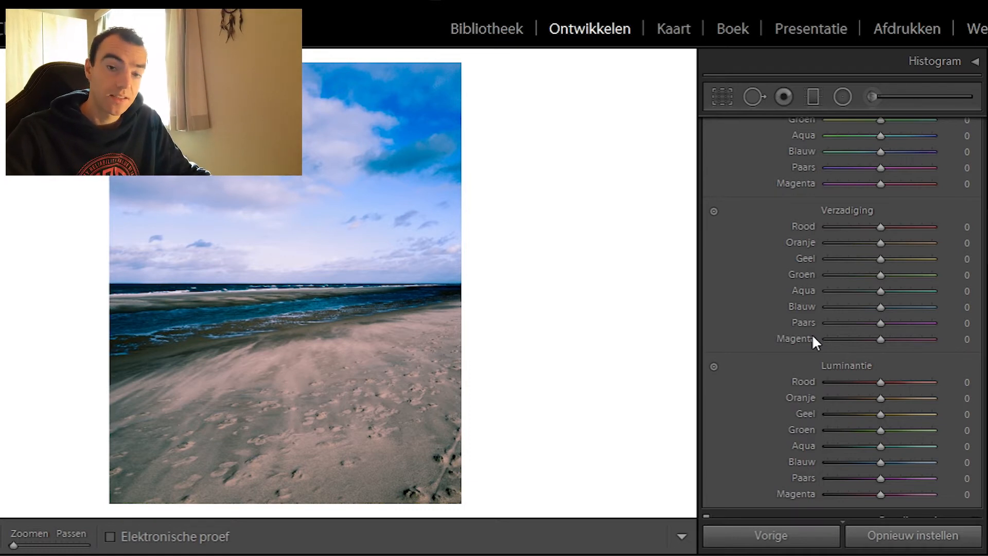
pyautogui.scroll(5, 812, 335)
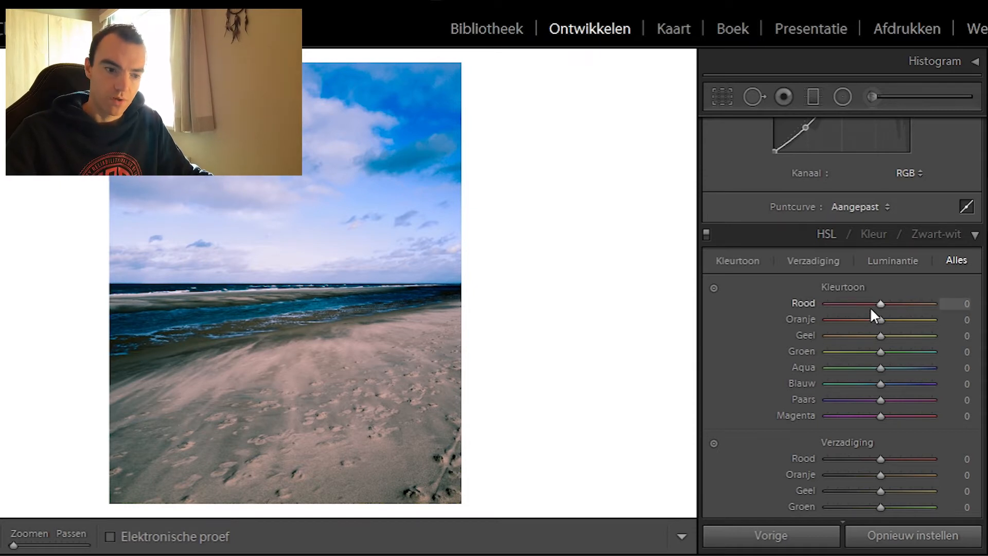
# Set the HSL saturation of blue (Blauw) to -50
pyautogui.scroll(-2, 803, 350)
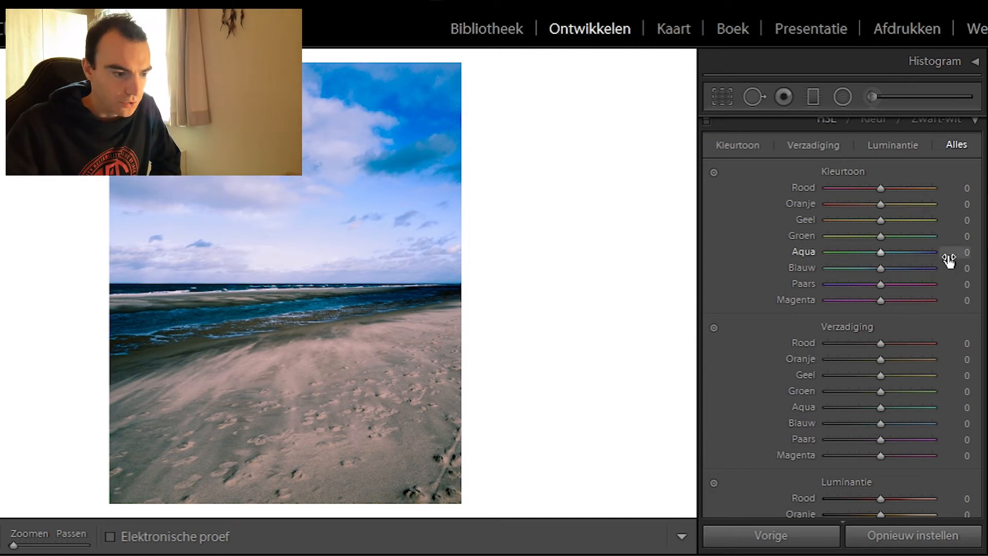
pyautogui.scroll(-2, 856, 281)
pyautogui.moveTo(878, 310); pyautogui.dragTo(848, 314)
pyautogui.click(959, 307)
pyautogui.write('-50')
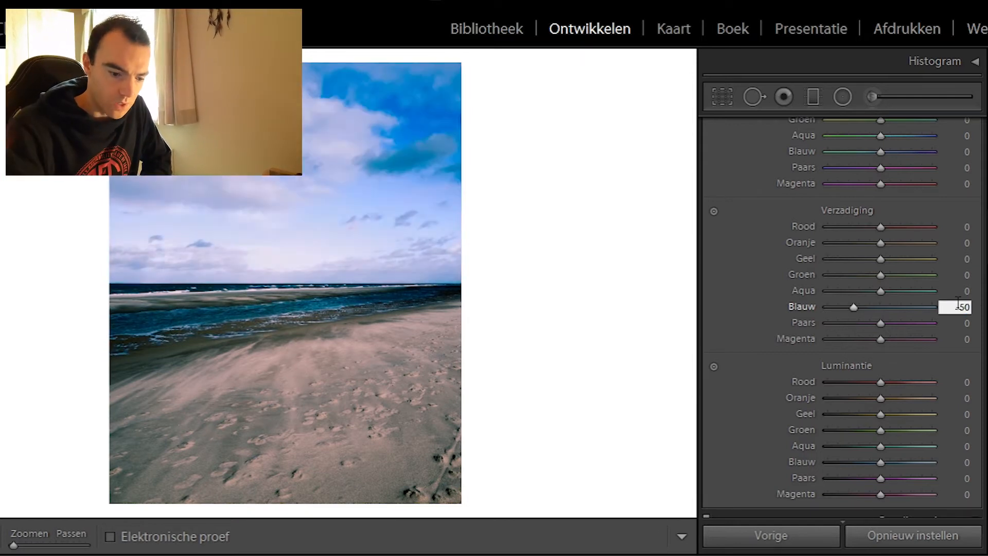
pyautogui.press('Return')
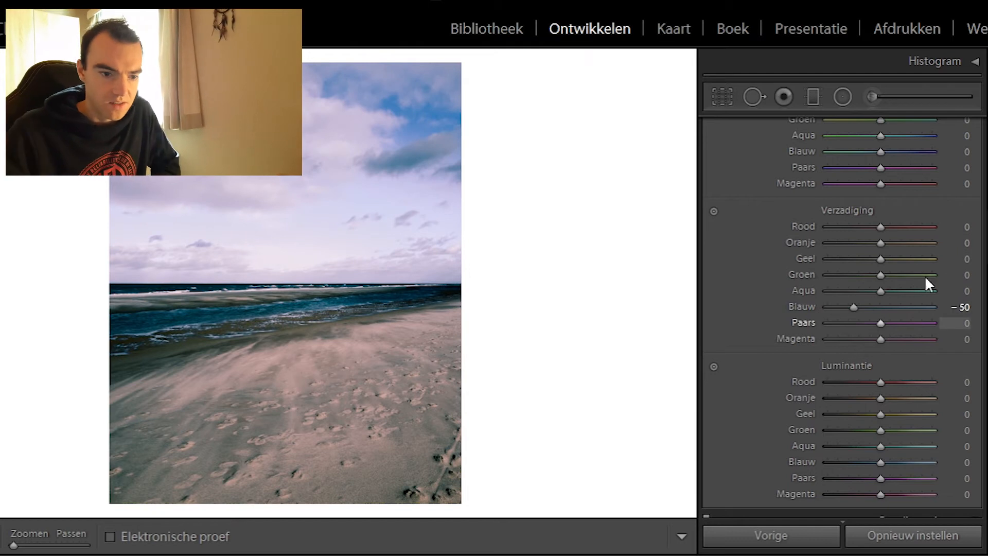
# Set the HSL saturation of orange (Oranje) to +65, yellow (Geel) to +50, and purple (Paars) and magenta to -100
pyautogui.moveTo(880, 243); pyautogui.dragTo(906, 259)
pyautogui.moveTo(878, 324); pyautogui.dragTo(821, 324)
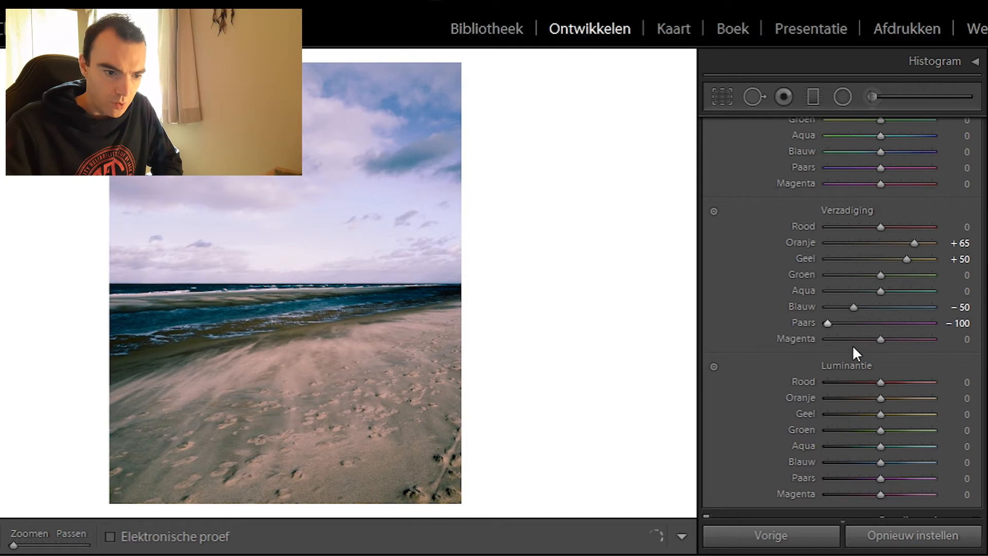
pyautogui.moveTo(881, 339); pyautogui.dragTo(717, 351)
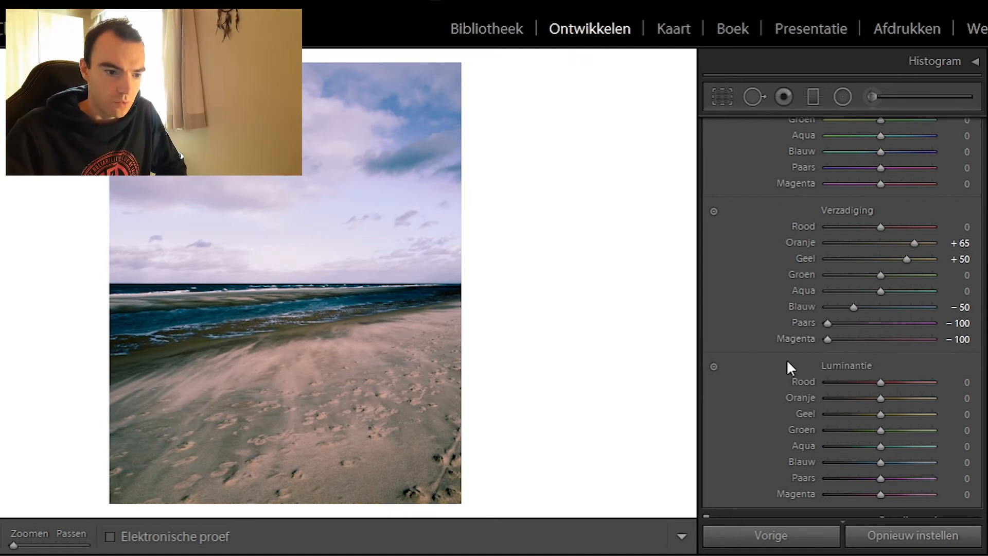
# Tint the split-toning highlights (Hooglicht) green with a hue (Kleurtoon) of 110 and a saturation (Verzadiging) of 27
pyautogui.scroll(3, 787, 367)
pyautogui.scroll(-6, 786, 359)
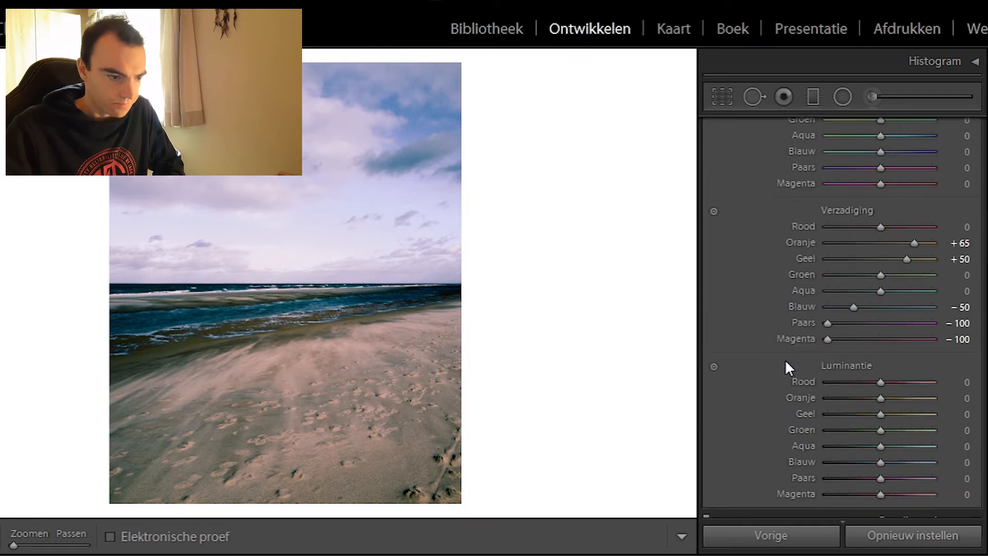
pyautogui.scroll(-3, 781, 356)
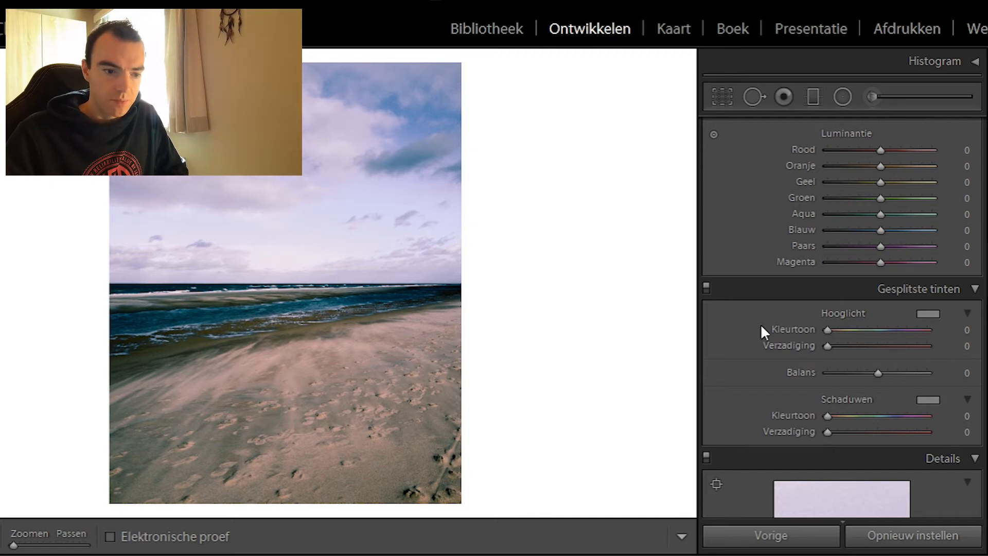
pyautogui.click(933, 314)
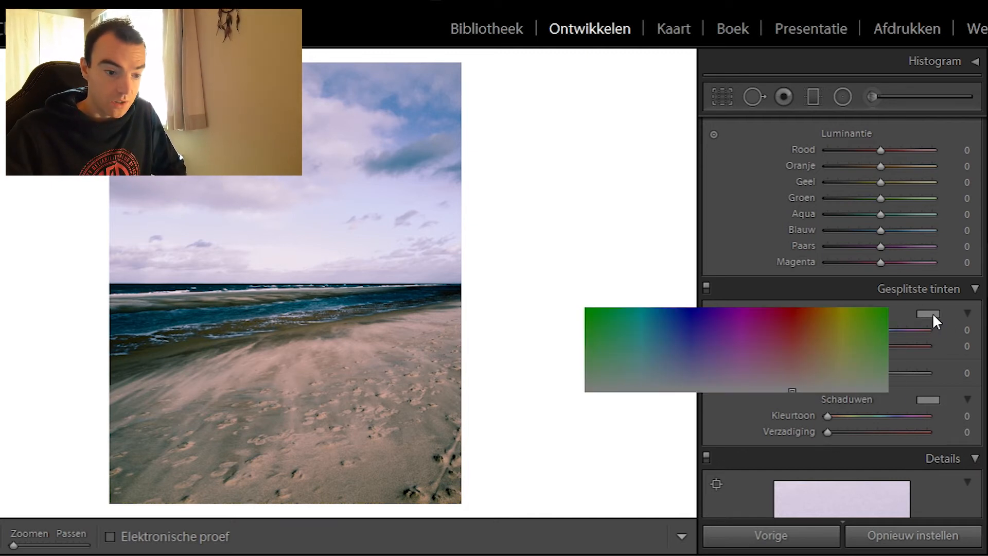
pyautogui.moveTo(747, 324); pyautogui.dragTo(779, 367)
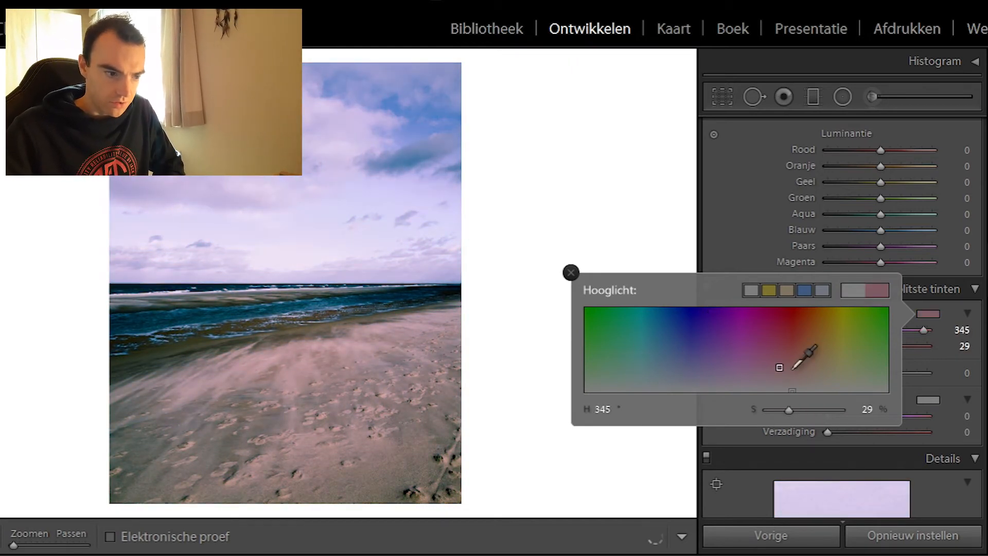
pyautogui.moveTo(780, 367); pyautogui.dragTo(886, 368)
pyautogui.click(571, 273)
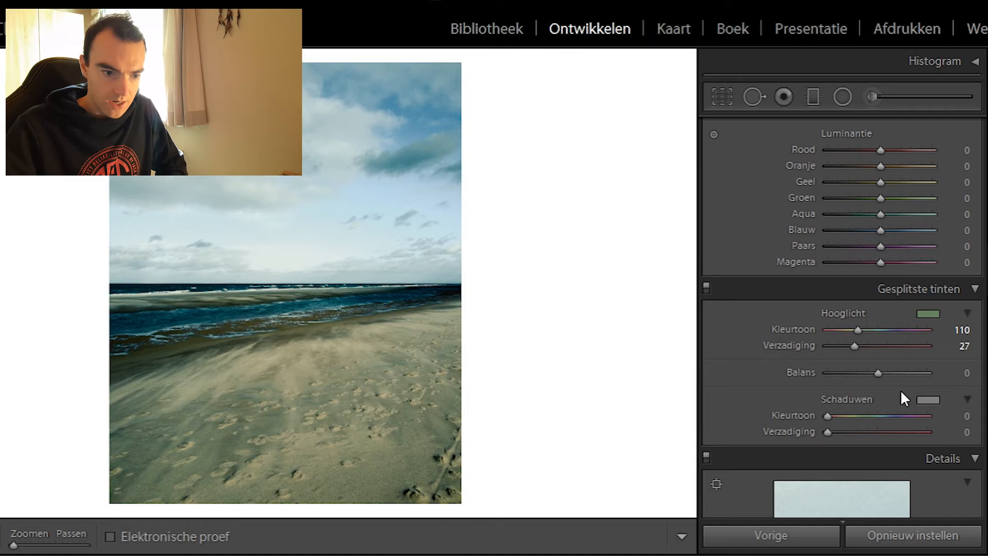
# Tint the split-toning shadows (Schaduwen) orange with a hue of 29 and a saturation of 15
pyautogui.click(928, 400)
pyautogui.moveTo(881, 394); pyautogui.dragTo(815, 362)
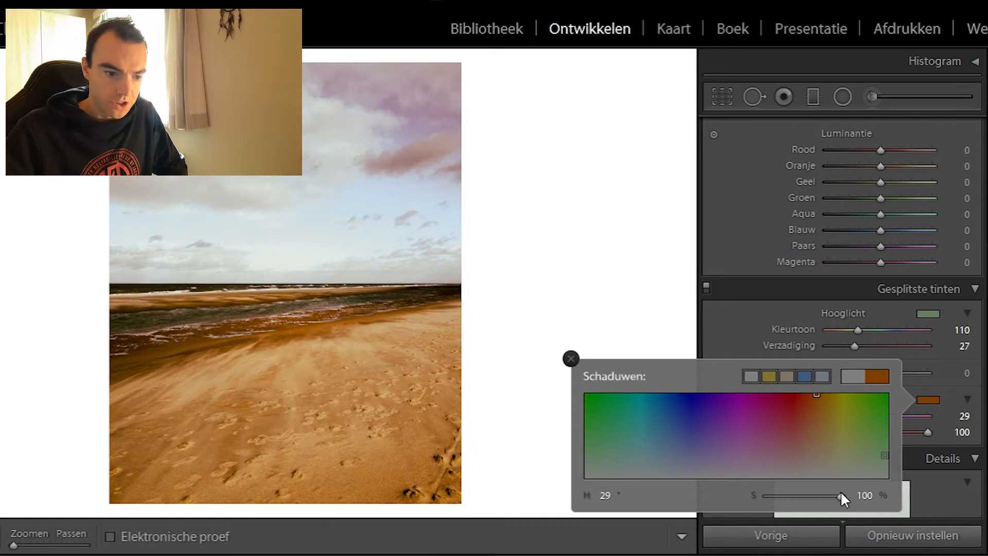
pyautogui.moveTo(839, 495)
pyautogui.mouseDown()
pyautogui.moveTo(758, 502)
pyautogui.moveTo(777, 501)
pyautogui.mouseUp()
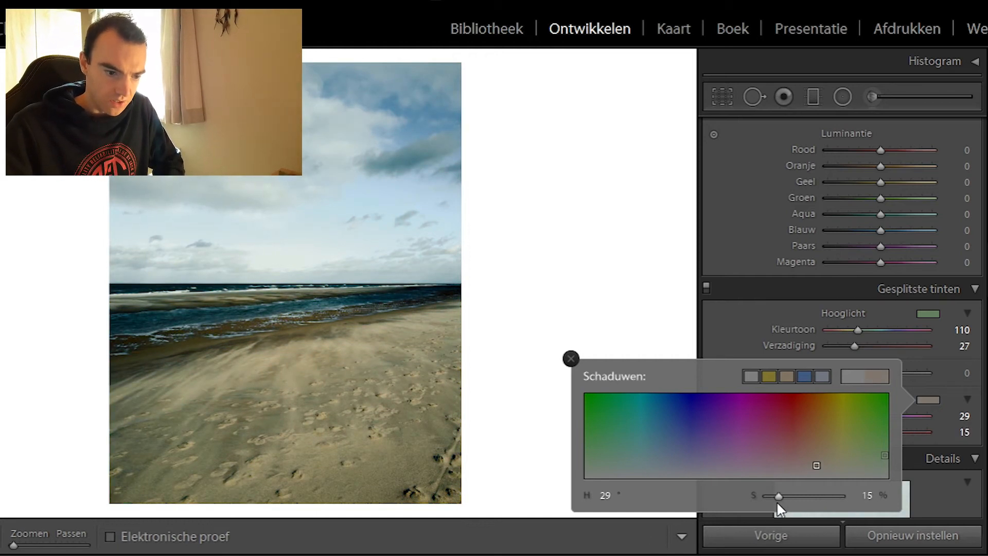
pyautogui.click(570, 359)
# Set the saturation of the split-toning highlights (Hooglicht) to 30
pyautogui.moveTo(854, 346)
pyautogui.mouseDown()
pyautogui.moveTo(819, 354)
pyautogui.moveTo(866, 354)
pyautogui.moveTo(849, 360)
pyautogui.moveTo(857, 355)
pyautogui.mouseUp()
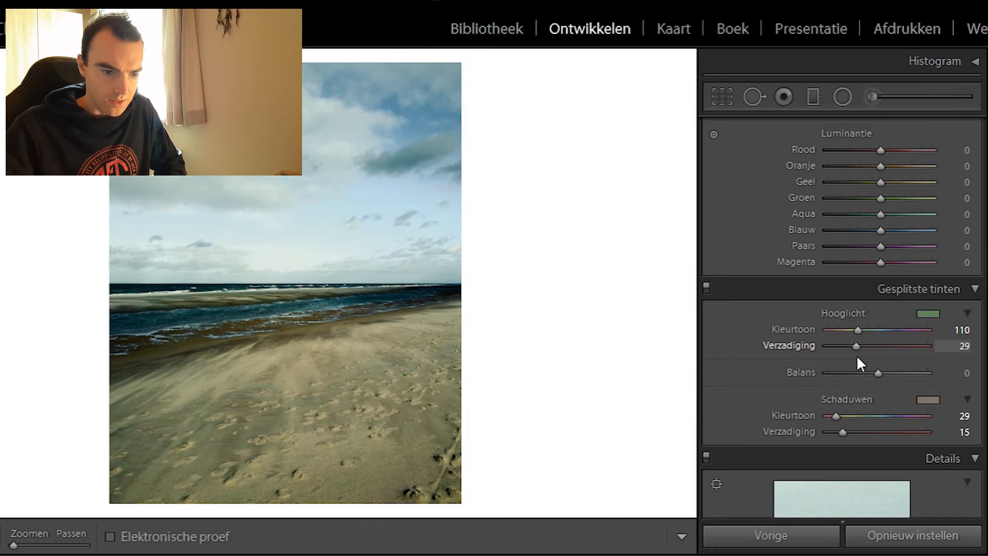
pyautogui.click(964, 346)
pyautogui.write('30')
pyautogui.press('Return')
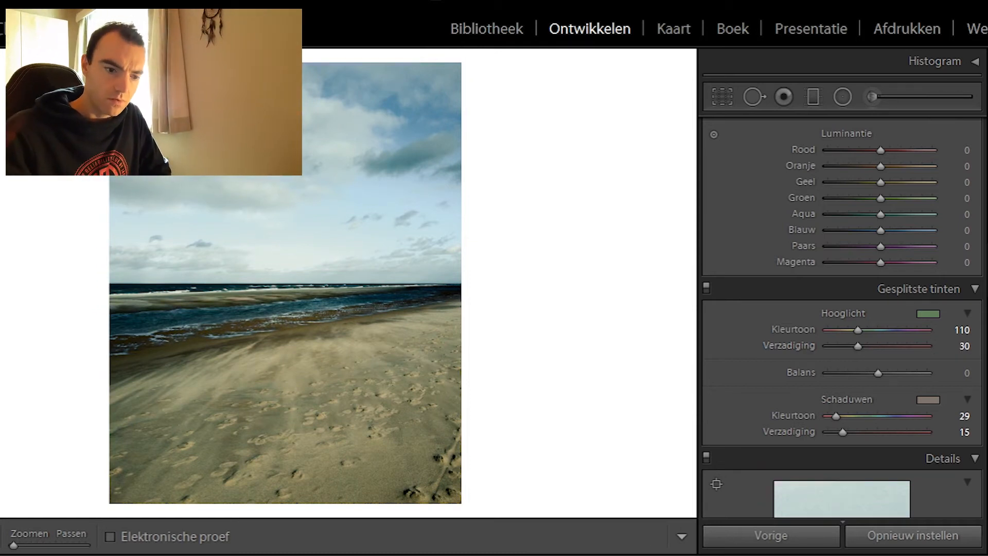
# Set the sharpening (Verscherpen) amount to 32 and its masking (Masker) to 80
pyautogui.scroll(-5, 844, 309)
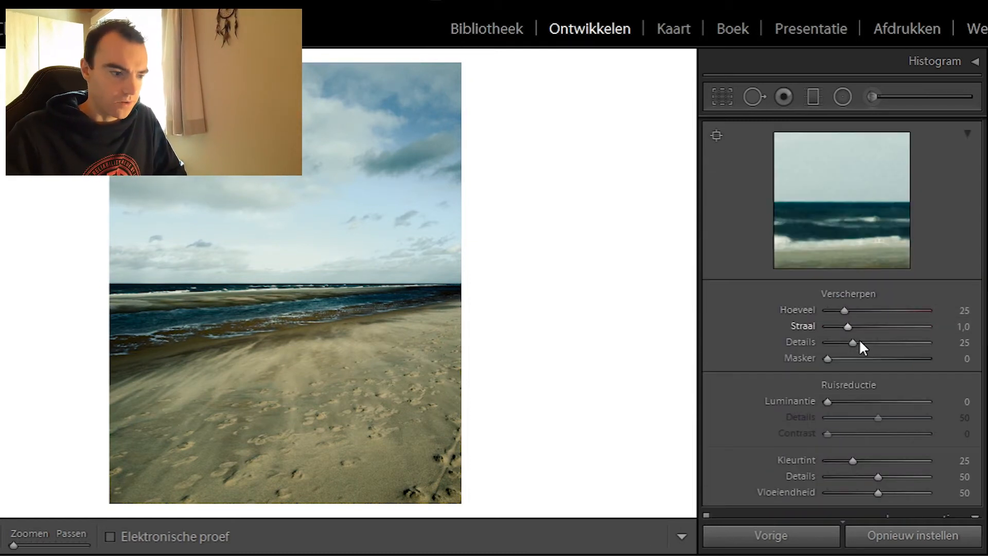
pyautogui.moveTo(848, 310); pyautogui.dragTo(928, 310)
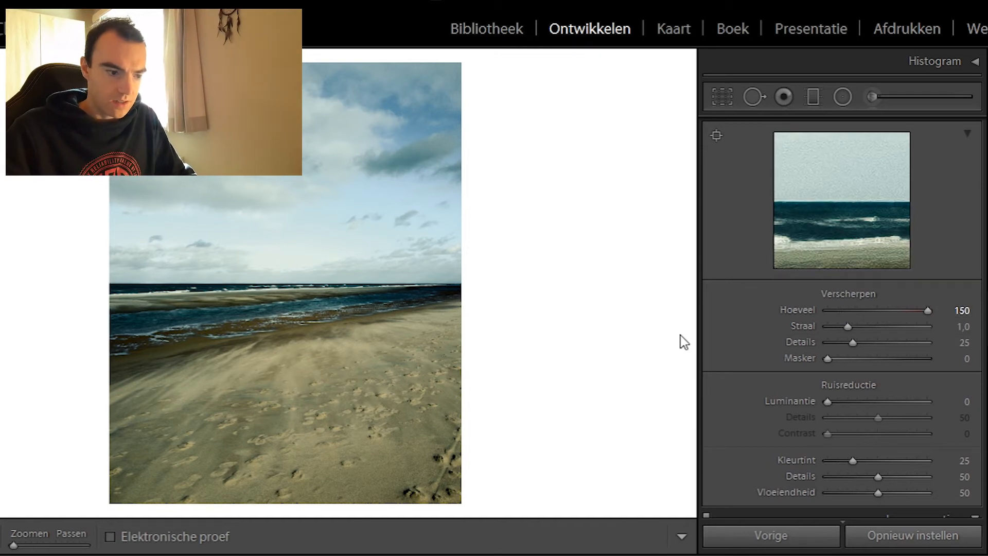
pyautogui.moveTo(928, 310); pyautogui.dragTo(847, 307)
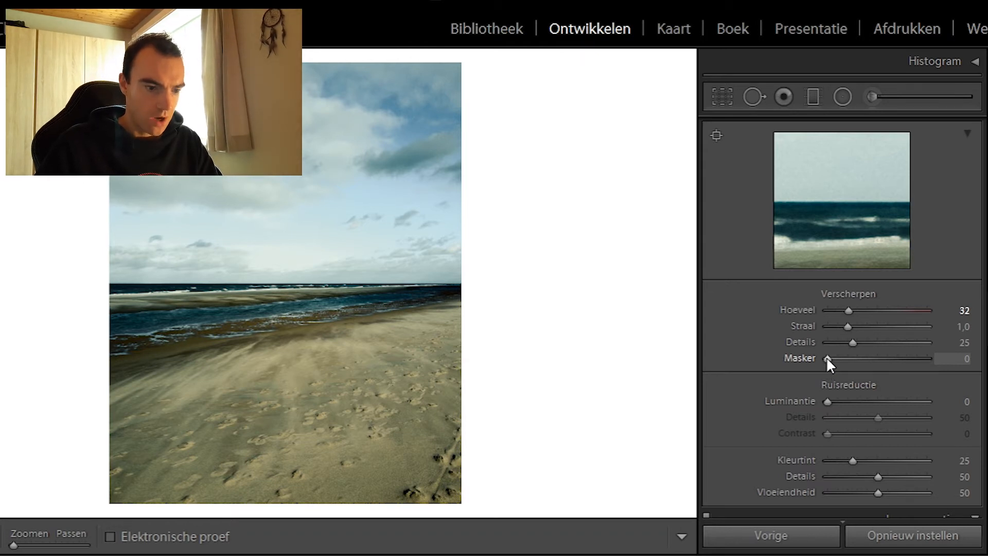
pyautogui.press('alt')
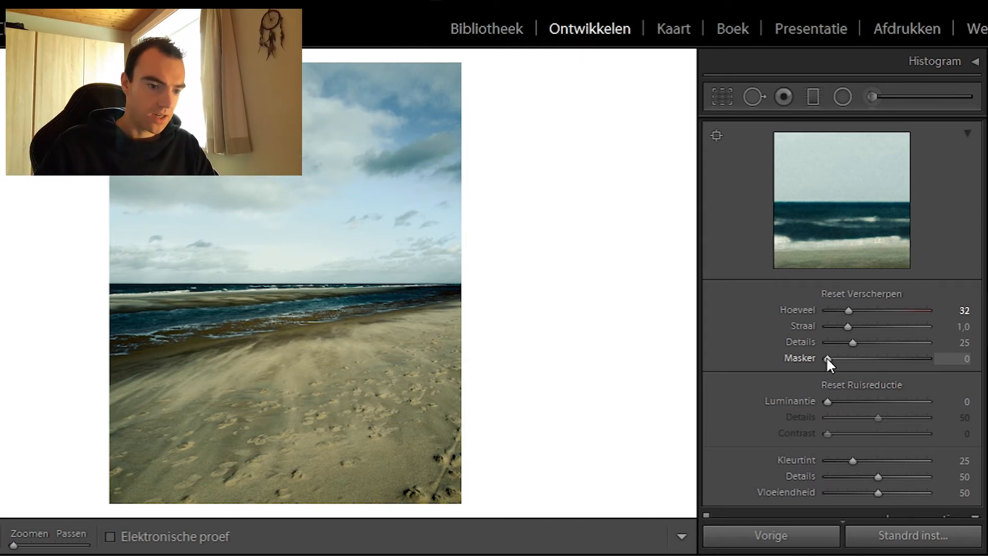
pyautogui.keyDown('alt'); pyautogui.click(828, 359); pyautogui.keyUp('alt')
pyautogui.moveTo(827, 359); pyautogui.dragTo(907, 359)
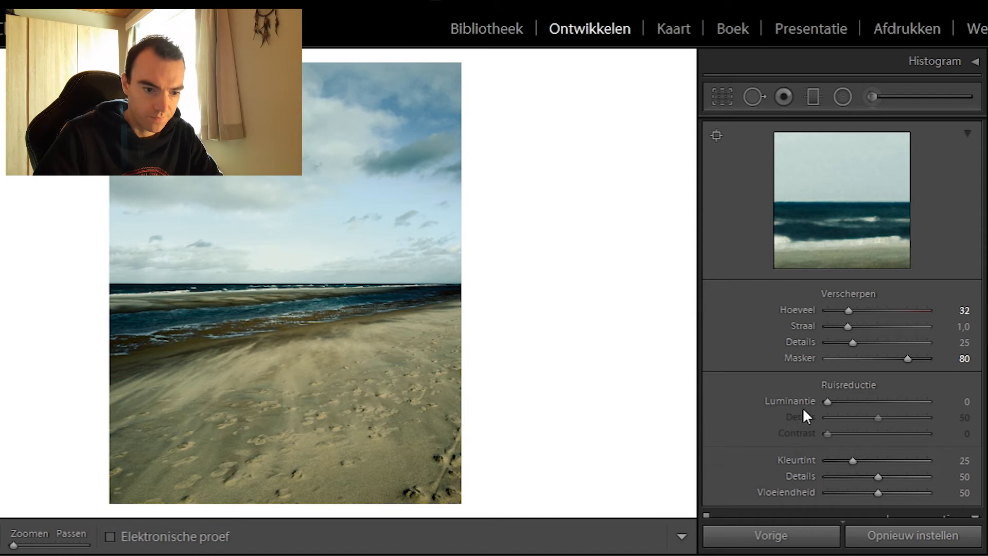
# Enable chromatic aberration removal (Kleurafwijking verwijderen) and profile corrections (Correcties profiel inschakelen) in the lens corrections
pyautogui.scroll(-3, 802, 407)
pyautogui.click(717, 454)
pyautogui.click(720, 467)
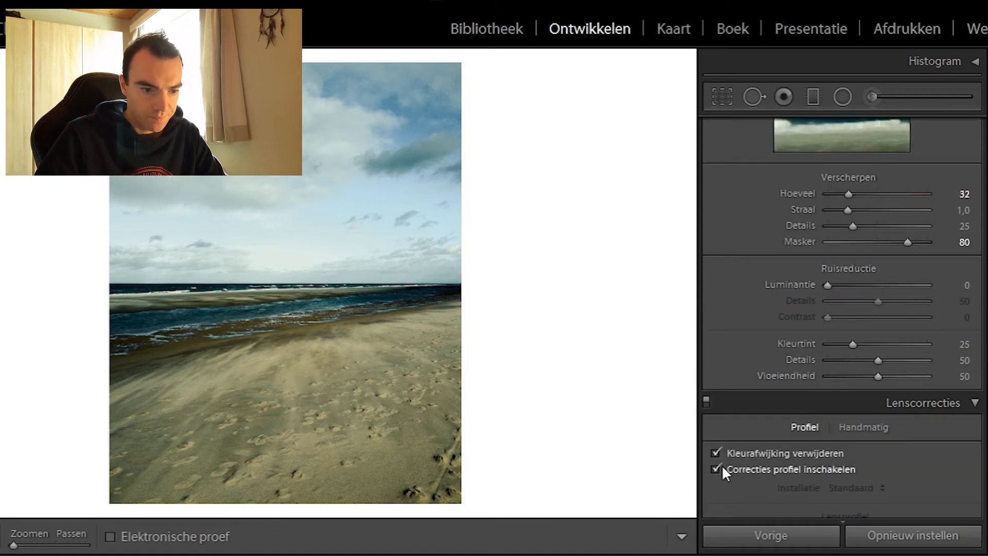
pyautogui.scroll(-6, 867, 364)
pyautogui.scroll(3, 866, 363)
pyautogui.click(338, 289)
pyautogui.click(341, 288)
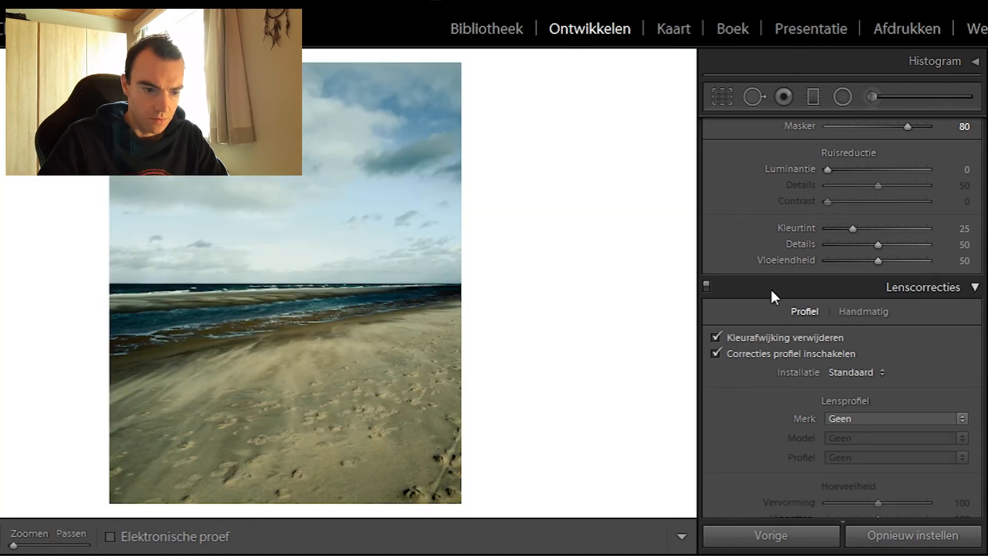
# Set the noise reduction (Ruisreductie) luminance to 30 and its contrast to 26
pyautogui.scroll(6, 764, 301)
pyautogui.click(966, 401)
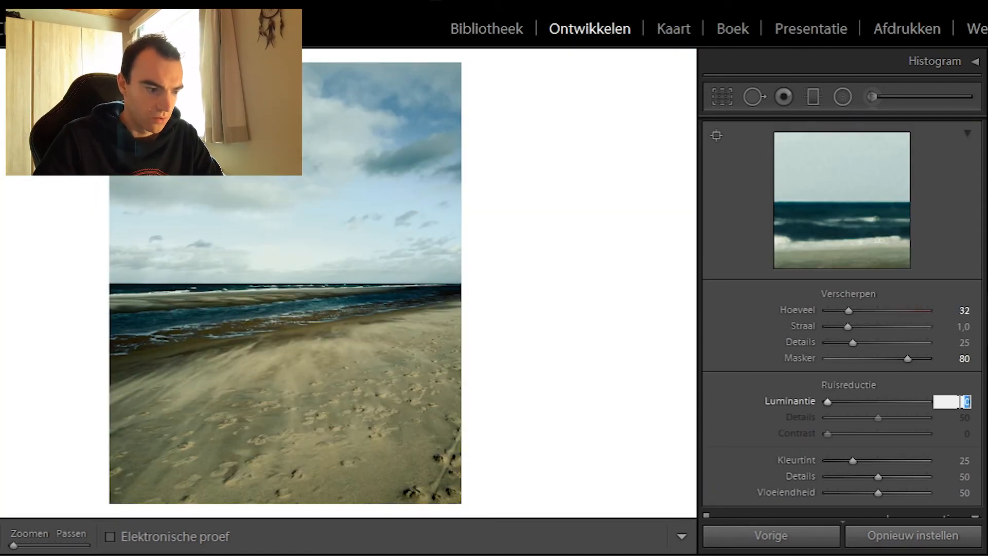
pyautogui.write('30')
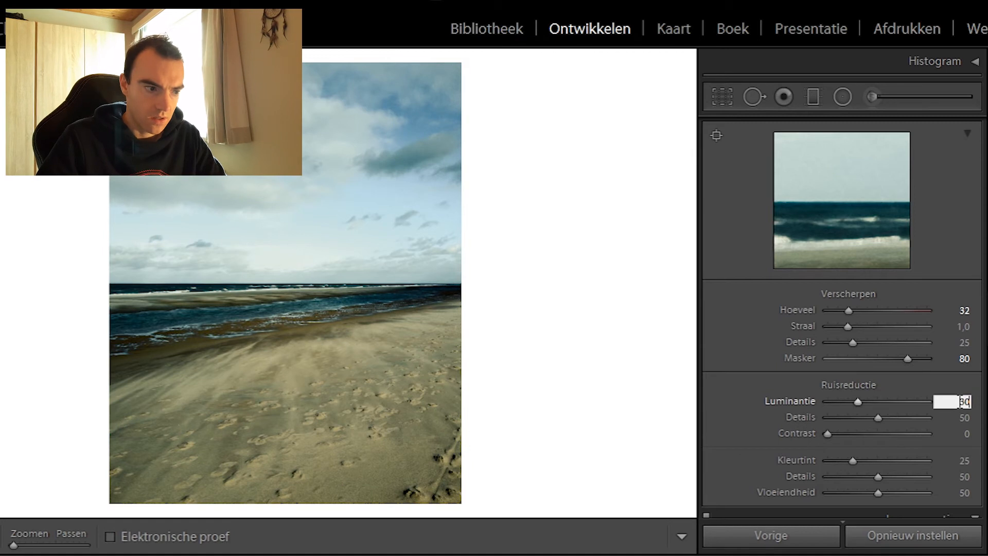
pyautogui.press('Return')
pyautogui.moveTo(828, 433); pyautogui.dragTo(852, 435)
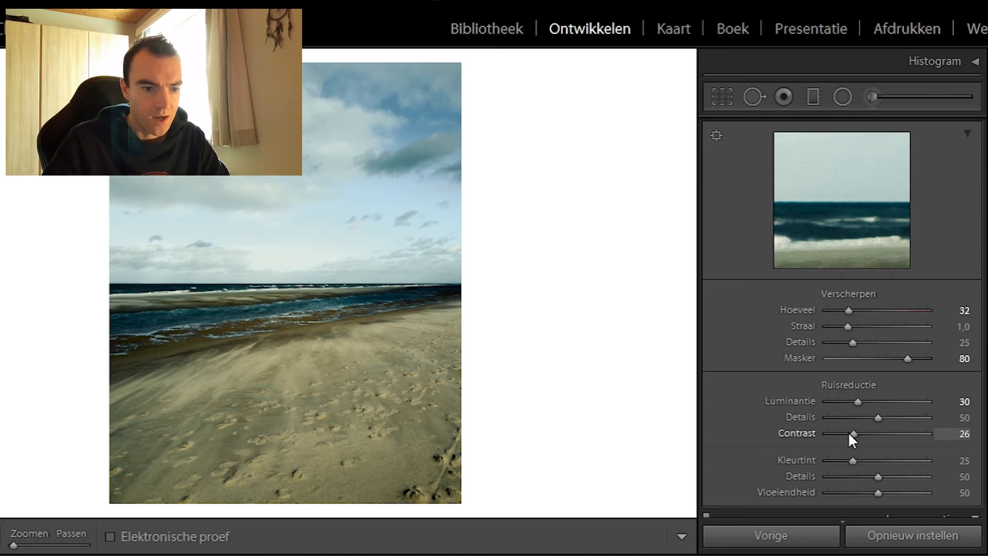
# Set the post-crop vignette amount (Hoeveel) to +10 and the dehaze (Nevel verwijderen) amount to -5
pyautogui.scroll(-10, 848, 431)
pyautogui.moveTo(878, 243)
pyautogui.mouseDown()
pyautogui.moveTo(905, 244)
pyautogui.moveTo(870, 244)
pyautogui.moveTo(883, 244)
pyautogui.mouseUp()
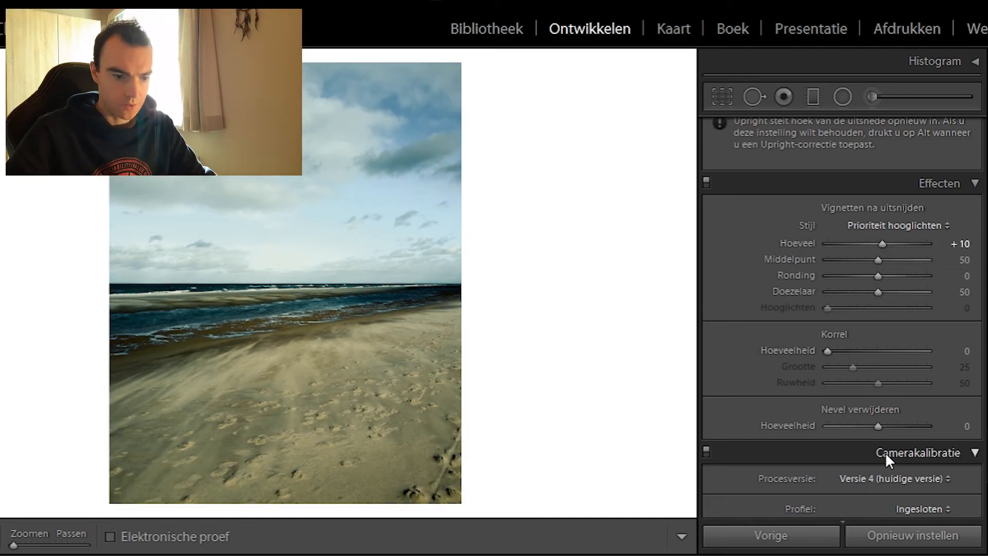
pyautogui.moveTo(877, 425); pyautogui.dragTo(611, 434)
pyautogui.doubleClick(876, 425)
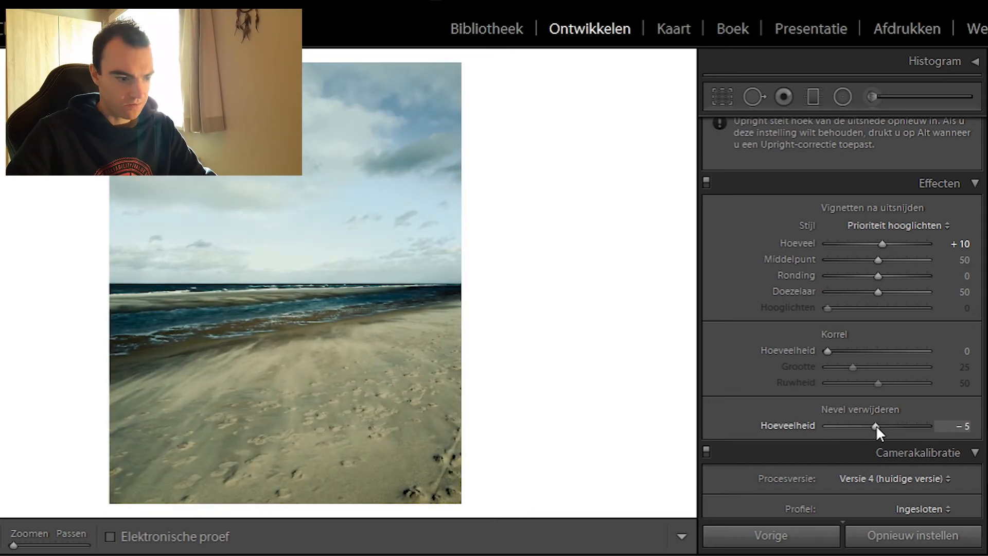
pyautogui.press('Down')
pyautogui.press('Up')
pyautogui.press('Up')
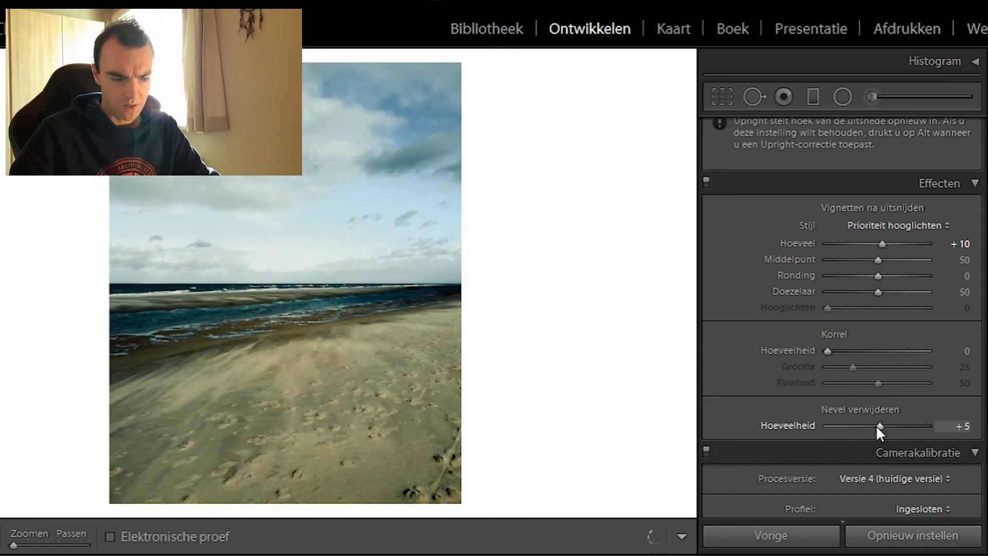
pyautogui.press('Down')
pyautogui.press('Down')
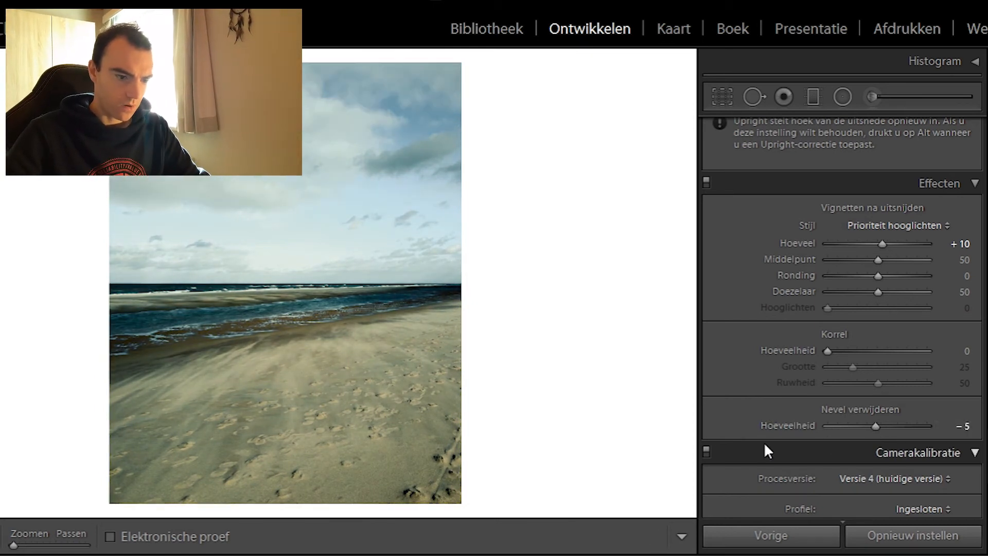
# In the camera calibration, set the red primary's hue to -6 and saturation to +43, and the green primary's hue to -48
pyautogui.scroll(-5, 765, 446)
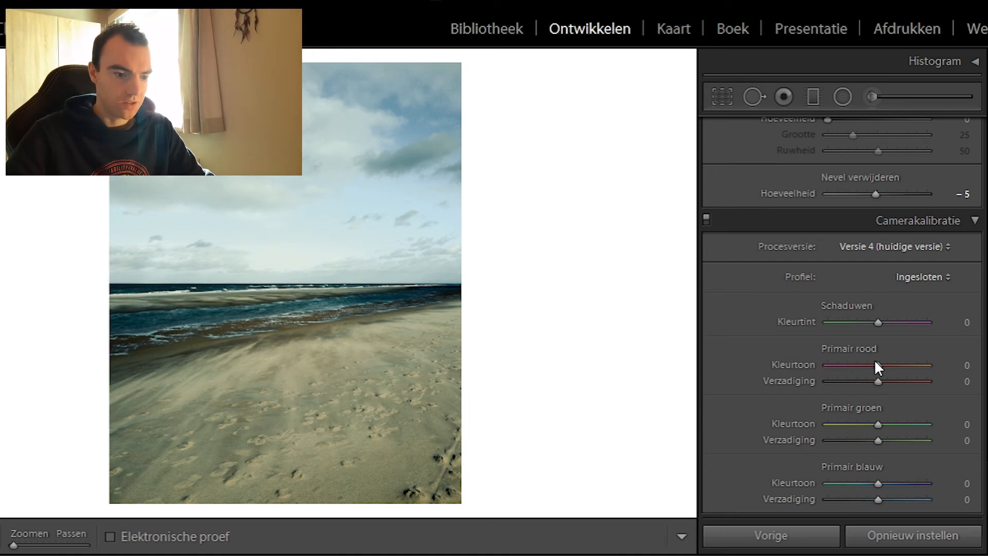
pyautogui.moveTo(877, 365)
pyautogui.mouseDown()
pyautogui.moveTo(786, 367)
pyautogui.moveTo(872, 372)
pyautogui.mouseUp()
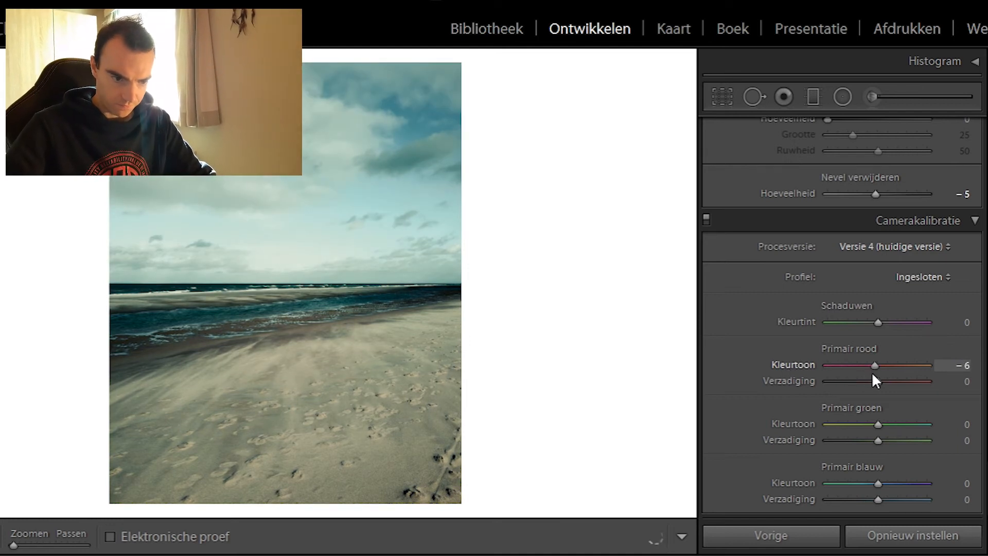
pyautogui.moveTo(877, 382); pyautogui.dragTo(857, 425)
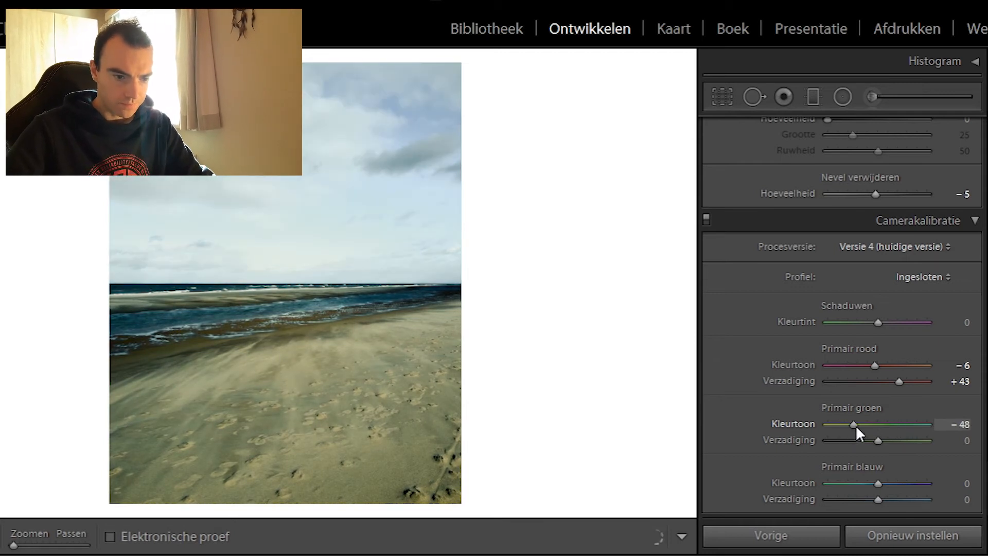
# Add a graduated filter running straight down from the photo's top edge to its bottom edge
pyautogui.scroll(15, 740, 375)
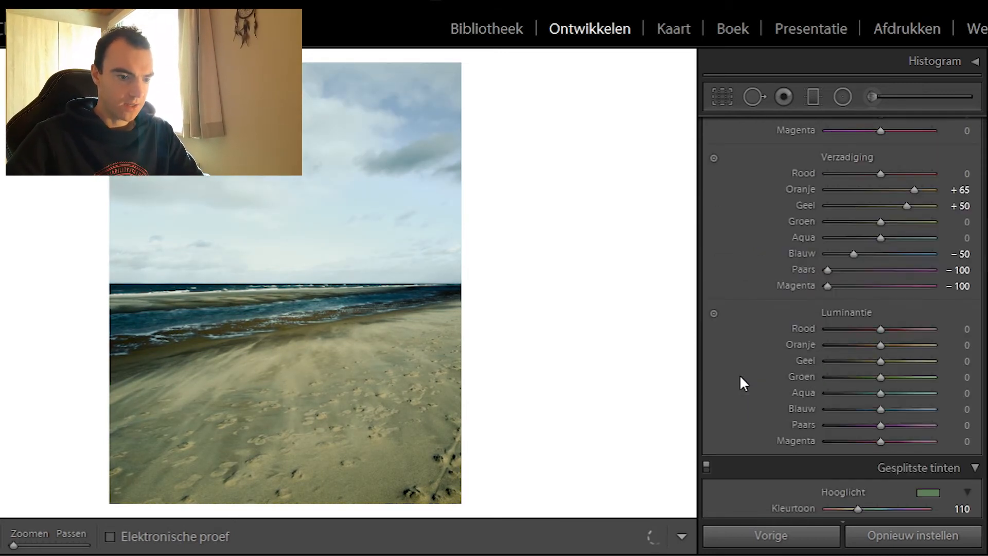
pyautogui.scroll(10, 740, 375)
pyautogui.click(813, 97)
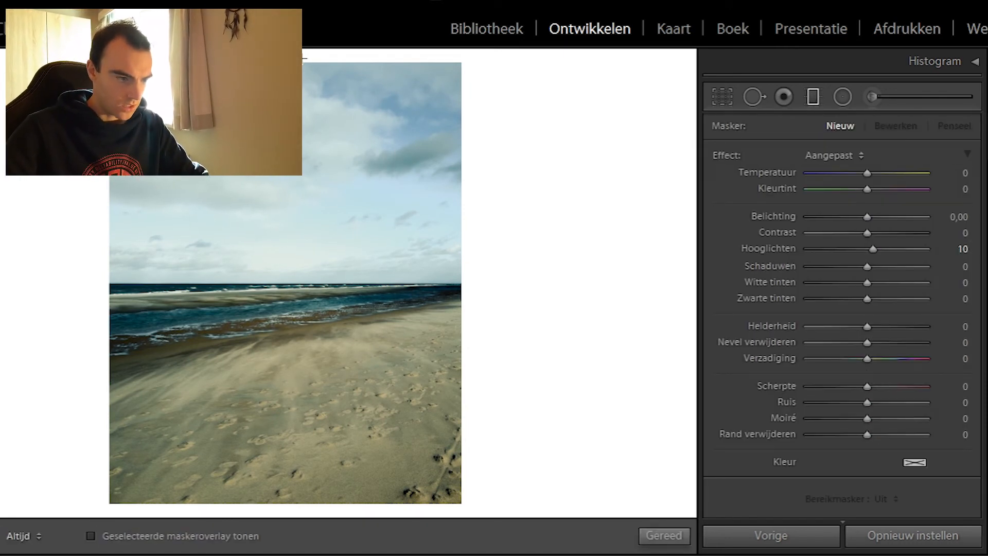
pyautogui.moveTo(304, 58); pyautogui.dragTo(302, 501)
# Set the graduated filter's exposure (Belichting) to -0,20, contrast to 20, shadows (Schaduwen) to 23 and whites (Witte tinten) to 29
pyautogui.moveTo(868, 217)
pyautogui.mouseDown()
pyautogui.moveTo(857, 217)
pyautogui.moveTo(870, 234)
pyautogui.moveTo(916, 241)
pyautogui.moveTo(832, 240)
pyautogui.moveTo(888, 247)
pyautogui.moveTo(882, 241)
pyautogui.mouseUp()
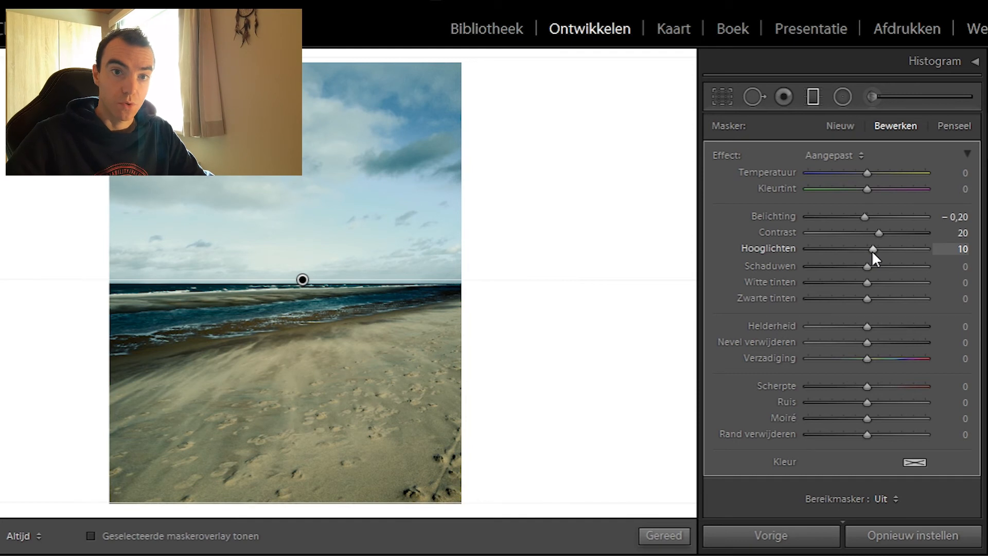
pyautogui.moveTo(868, 264); pyautogui.dragTo(826, 266)
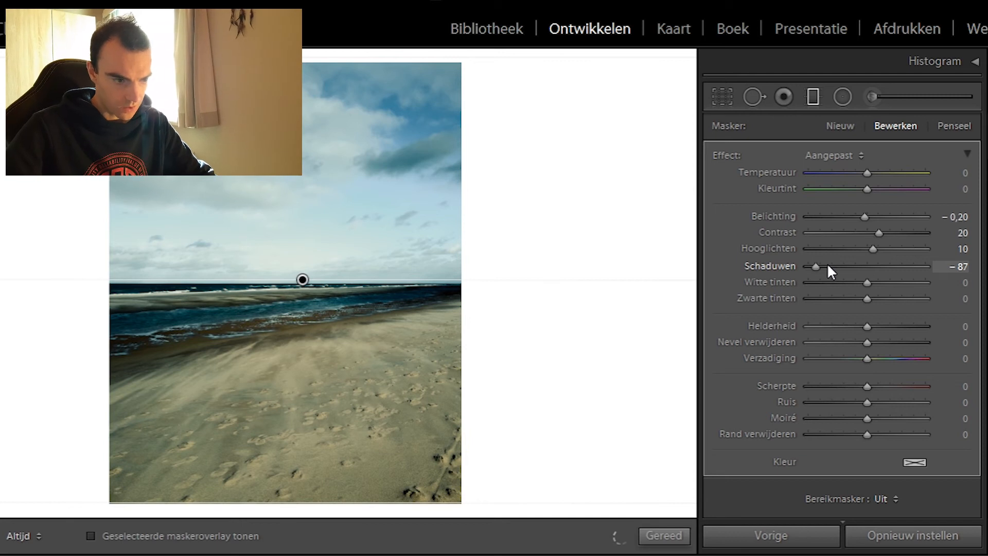
pyautogui.moveTo(826, 265); pyautogui.dragTo(885, 289)
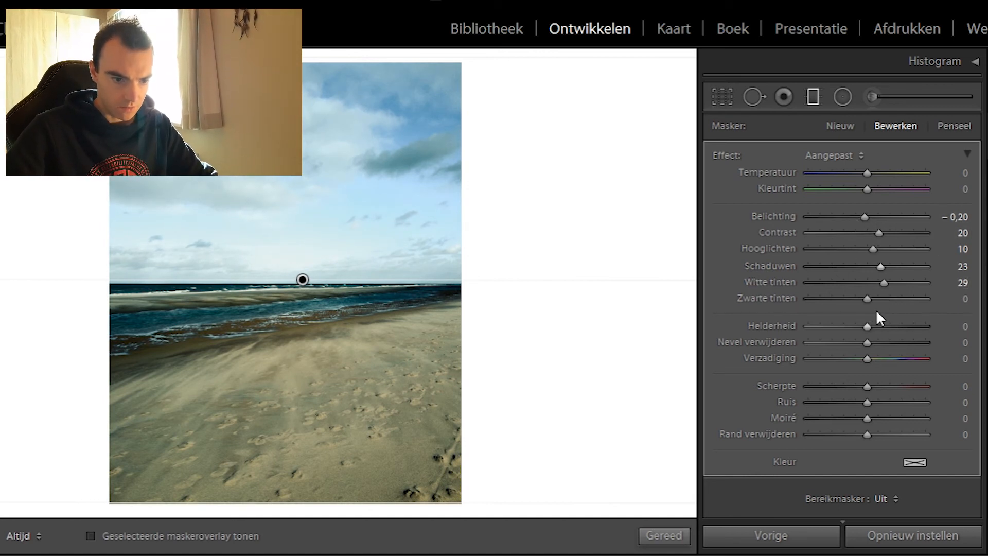
# Set the graduated filter's clarity (Helderheid) to 50 and dehaze (Nevel verwijderen) to 3, and finish the filter
pyautogui.moveTo(867, 326); pyautogui.dragTo(885, 340)
pyautogui.doubleClick(885, 341)
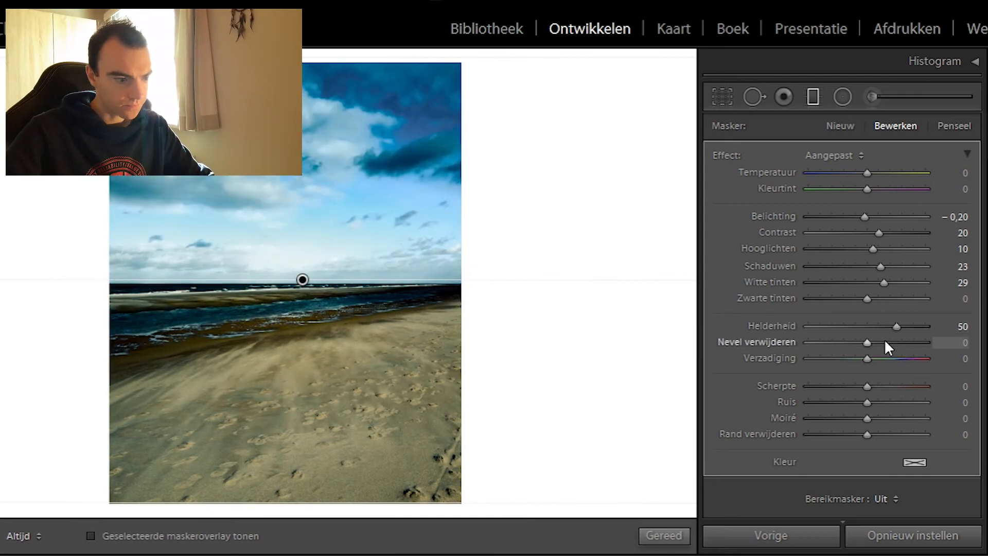
pyautogui.press('Up')
pyautogui.press('Up')
pyautogui.press('Up')
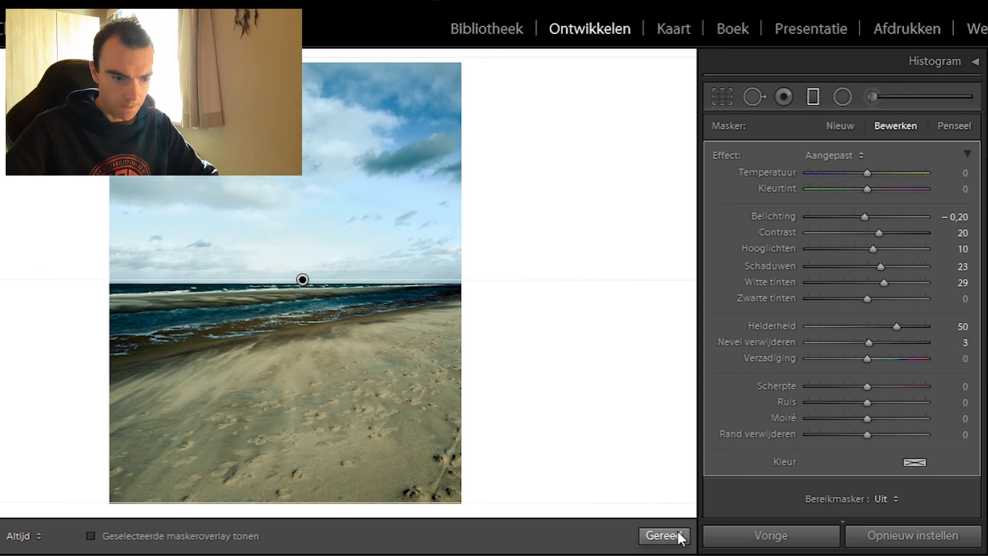
pyautogui.click(664, 535)
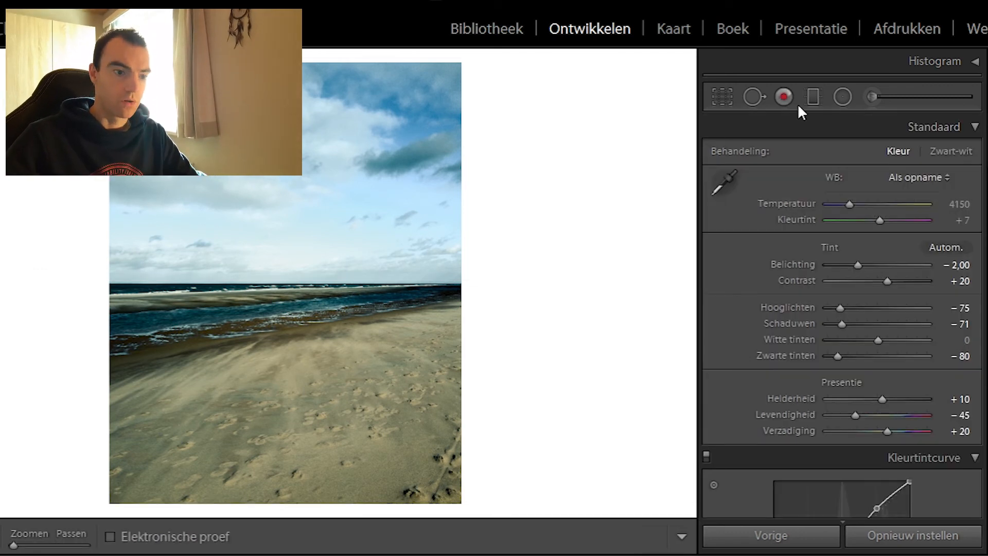
# Add a graduated filter covering the sand and tilt it so its centre line follows the sloping edge between beach and water
pyautogui.click(813, 97)
pyautogui.click(272, 510)
pyautogui.moveTo(313, 307); pyautogui.dragTo(326, 189)
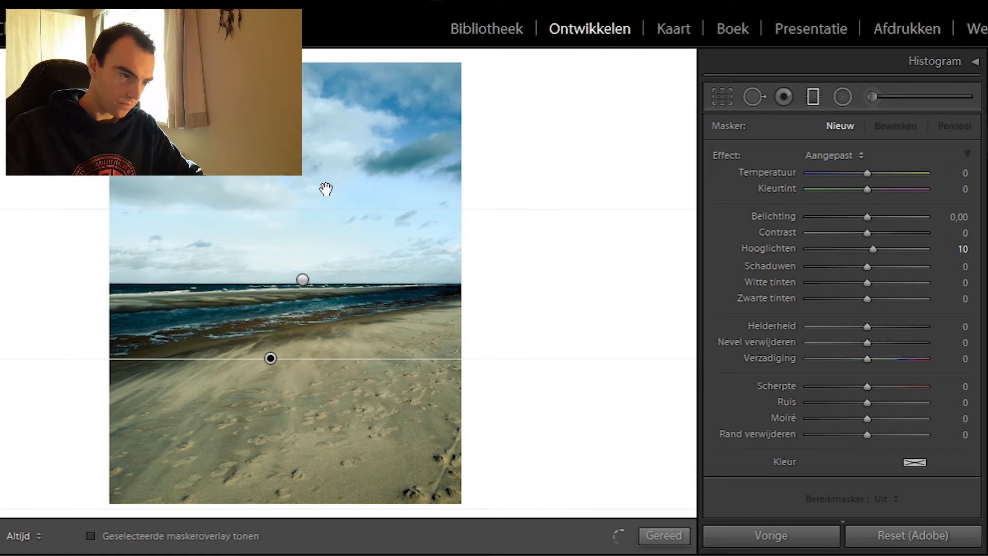
pyautogui.moveTo(326, 189); pyautogui.dragTo(385, 358)
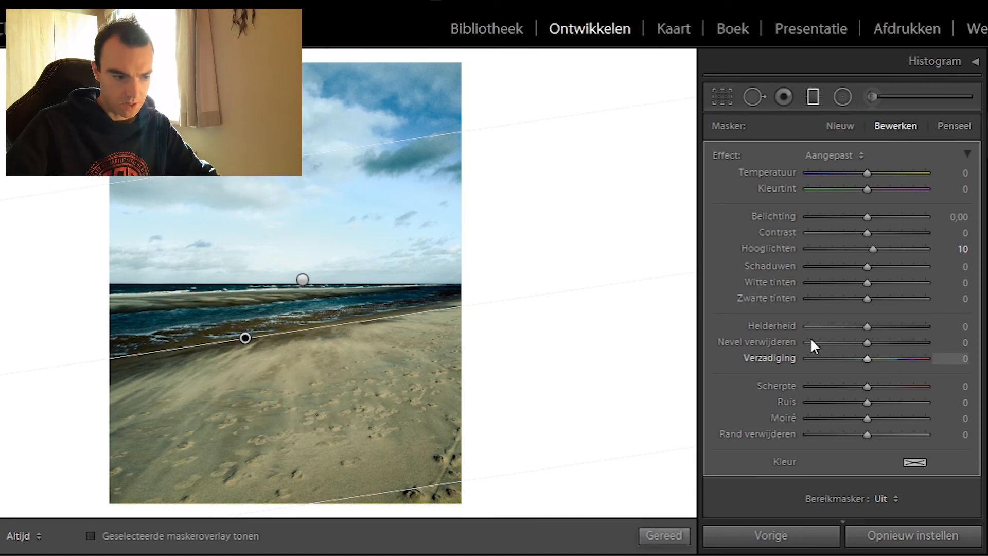
# Narrow the sand filter's transition zone to a tight band around the waterline
pyautogui.press('alt')
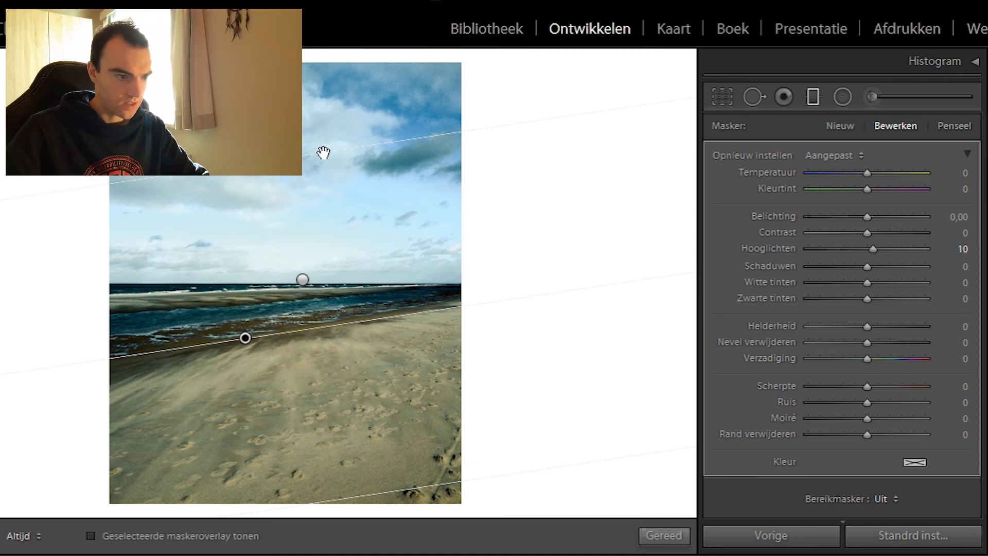
pyautogui.moveTo(323, 152); pyautogui.dragTo(330, 162)
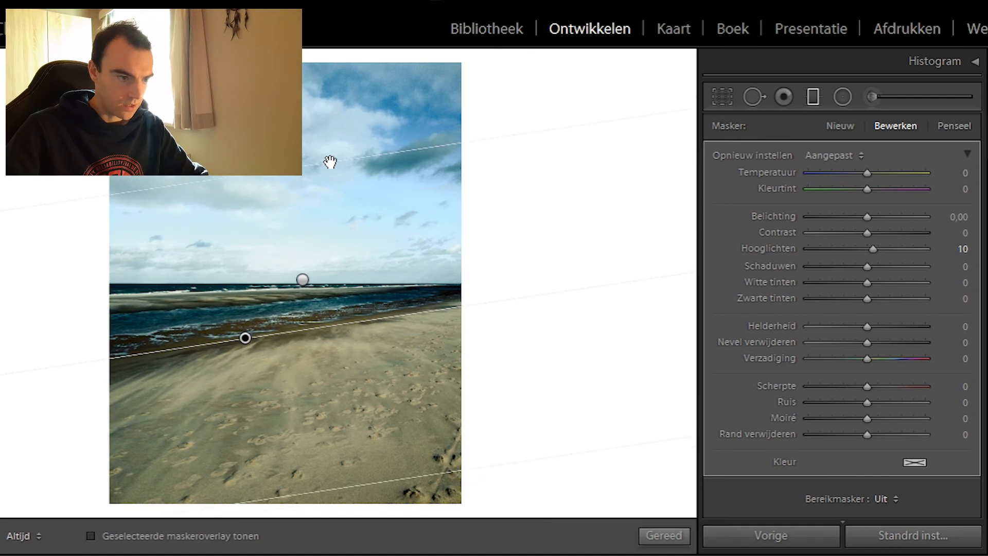
pyautogui.moveTo(330, 162); pyautogui.dragTo(416, 279)
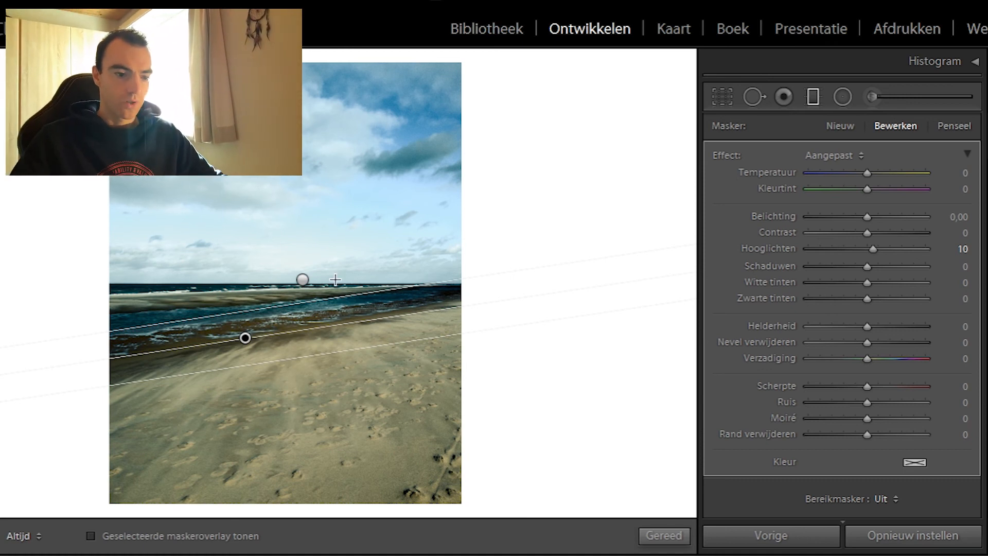
pyautogui.moveTo(329, 301); pyautogui.dragTo(322, 320)
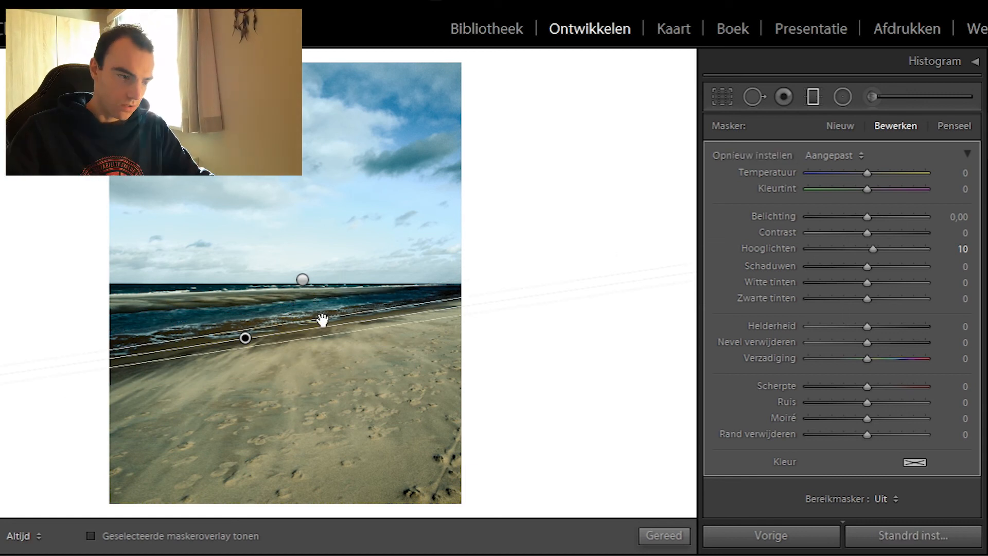
pyautogui.moveTo(323, 320); pyautogui.dragTo(324, 311)
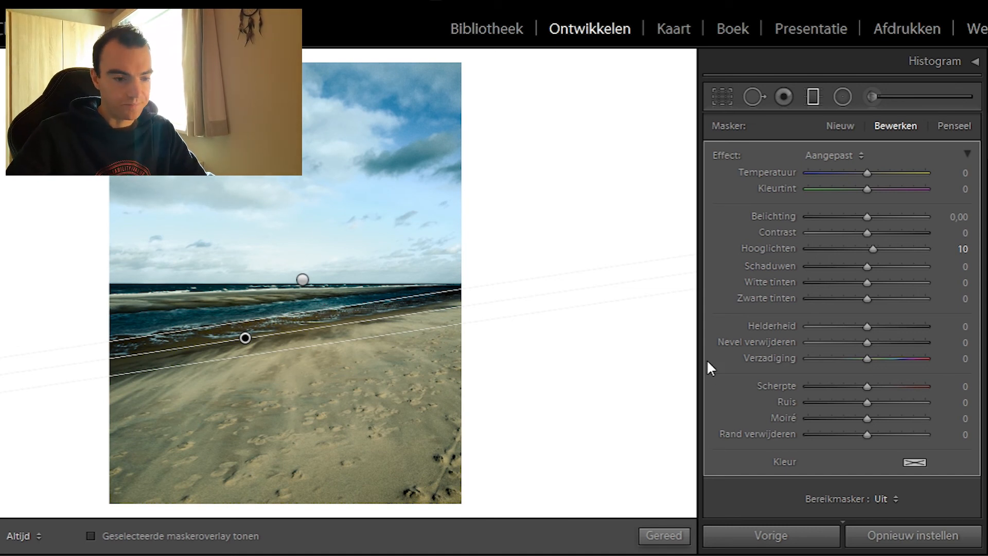
# Set the sand filter's contrast to 43 and highlights (Hooglichten) to 39, leaving exposure (Belichting) and whites (Witte tinten) at 0
pyautogui.moveTo(861, 218); pyautogui.dragTo(858, 218)
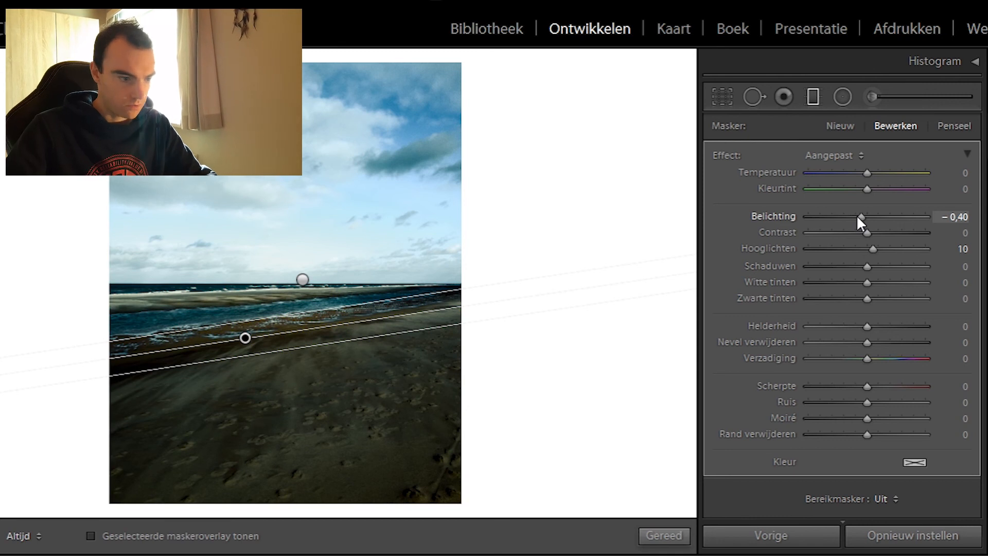
pyautogui.doubleClick(857, 217)
pyautogui.moveTo(868, 233); pyautogui.dragTo(874, 257)
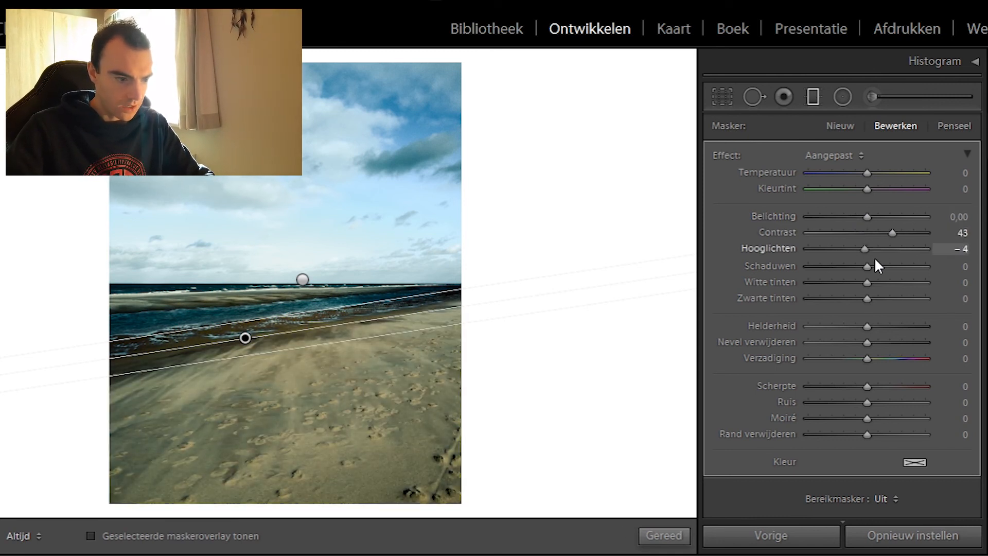
pyautogui.moveTo(875, 258); pyautogui.dragTo(832, 283)
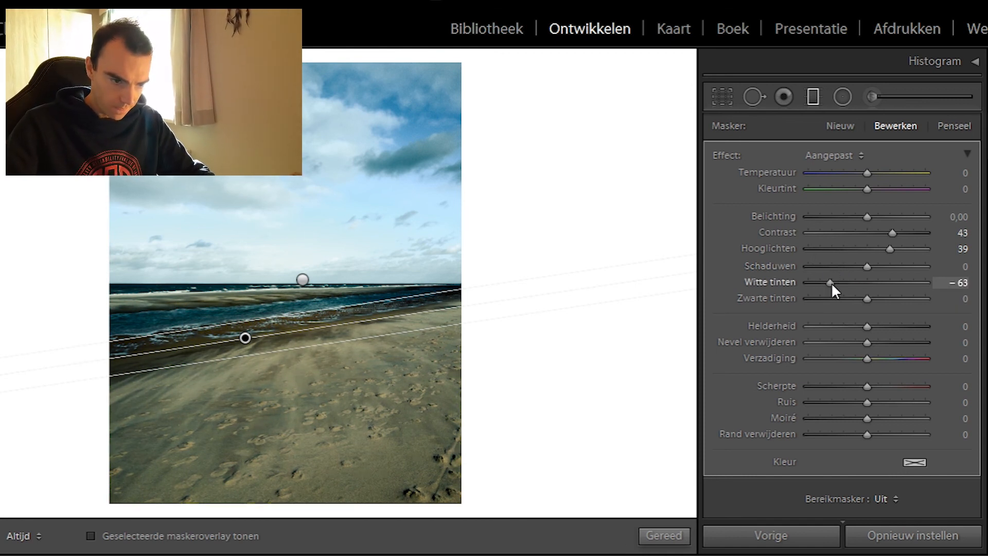
pyautogui.doubleClick(832, 283)
# Set the sand filter's blacks (Zwarte tinten) to -35 and clarity (Helderheid) to 16, and finish the filter
pyautogui.moveTo(867, 298); pyautogui.dragTo(846, 300)
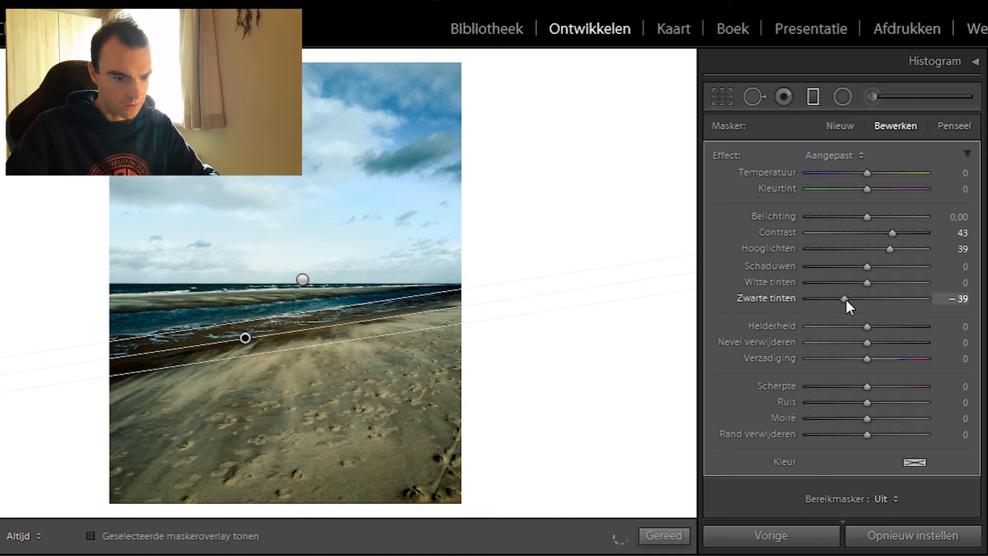
pyautogui.click(958, 298)
pyautogui.write('-35')
pyautogui.press('Return')
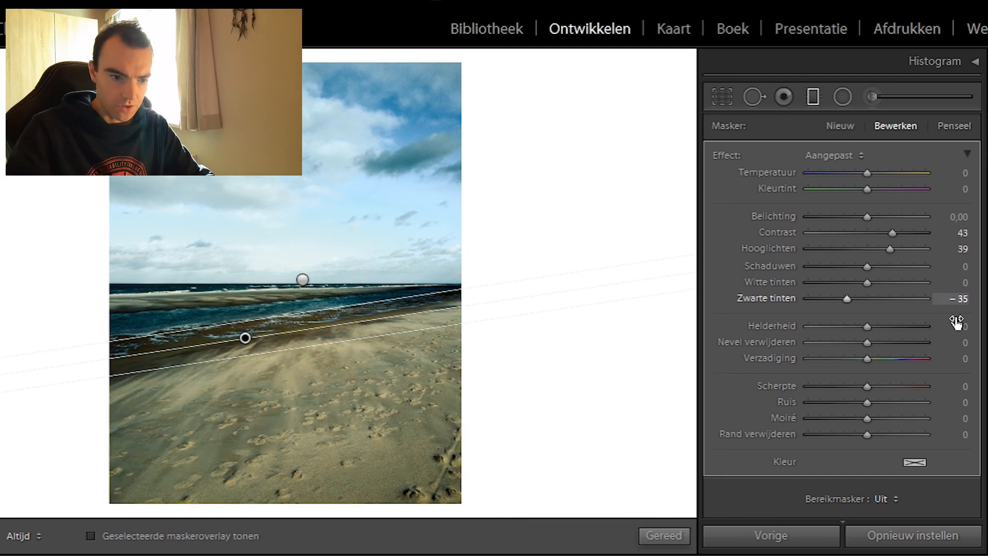
pyautogui.moveTo(867, 327)
pyautogui.mouseDown()
pyautogui.moveTo(888, 334)
pyautogui.moveTo(875, 336)
pyautogui.mouseUp()
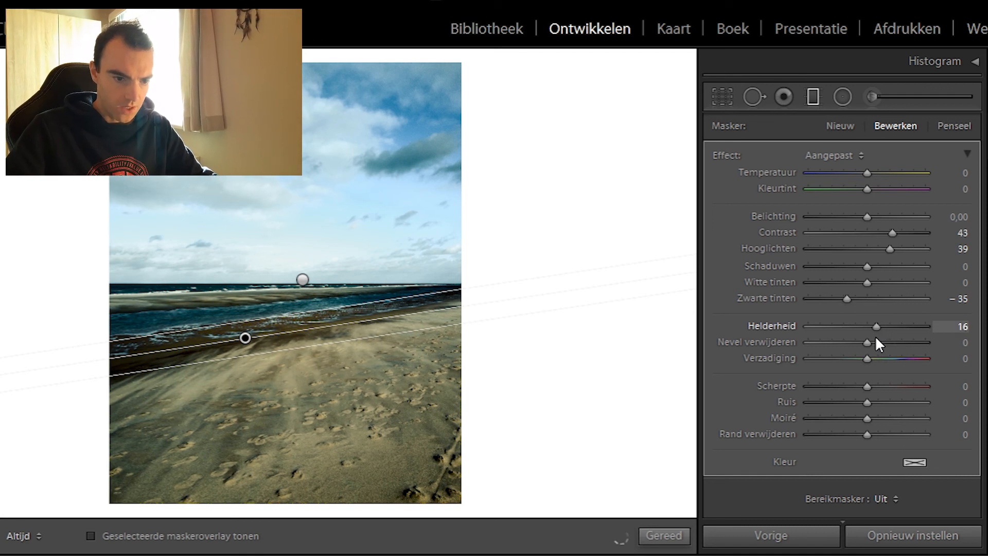
pyautogui.moveTo(875, 336); pyautogui.dragTo(875, 363)
pyautogui.click(670, 536)
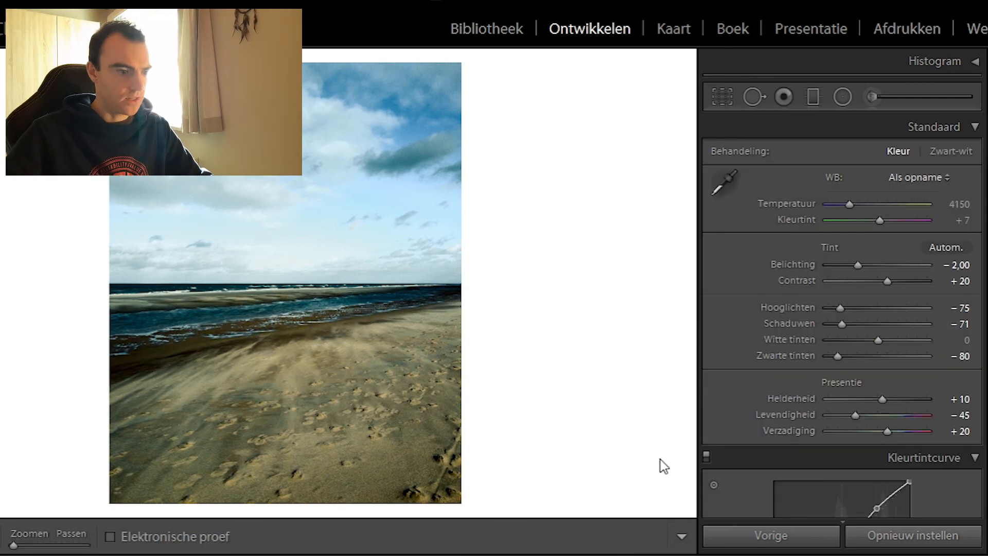
# Show the photo in the before-and-after (Voor en Na) comparison view
pyautogui.moveTo(592, 554)
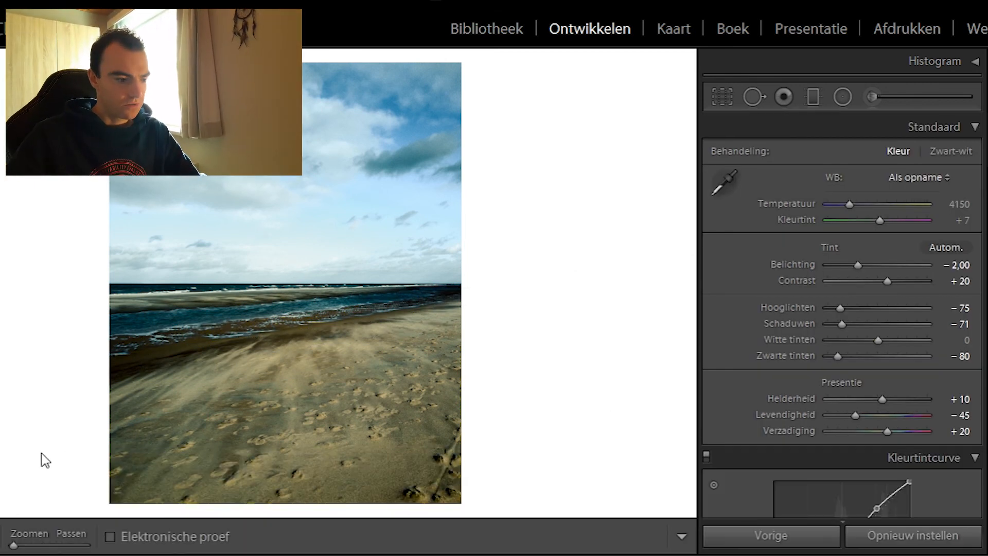
pyautogui.click(61, 536)
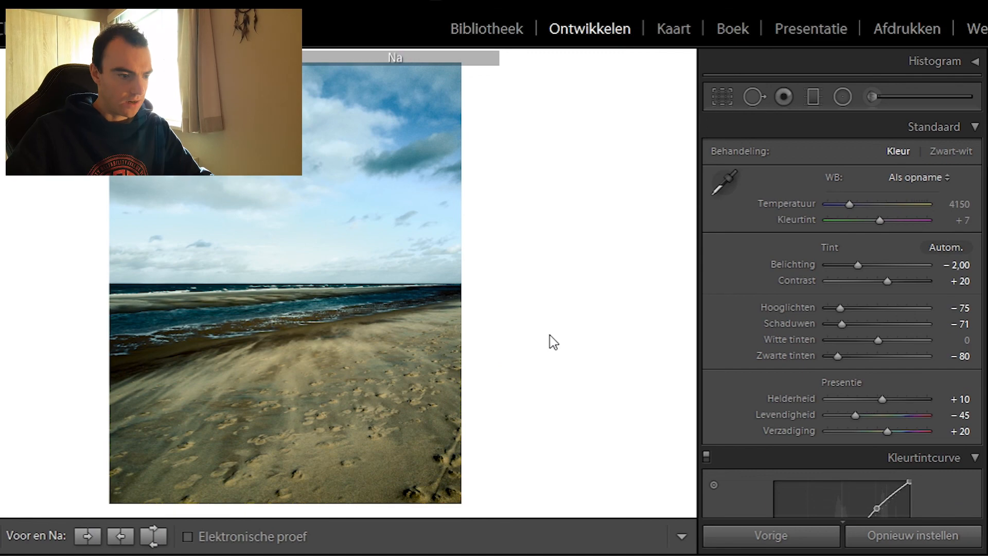